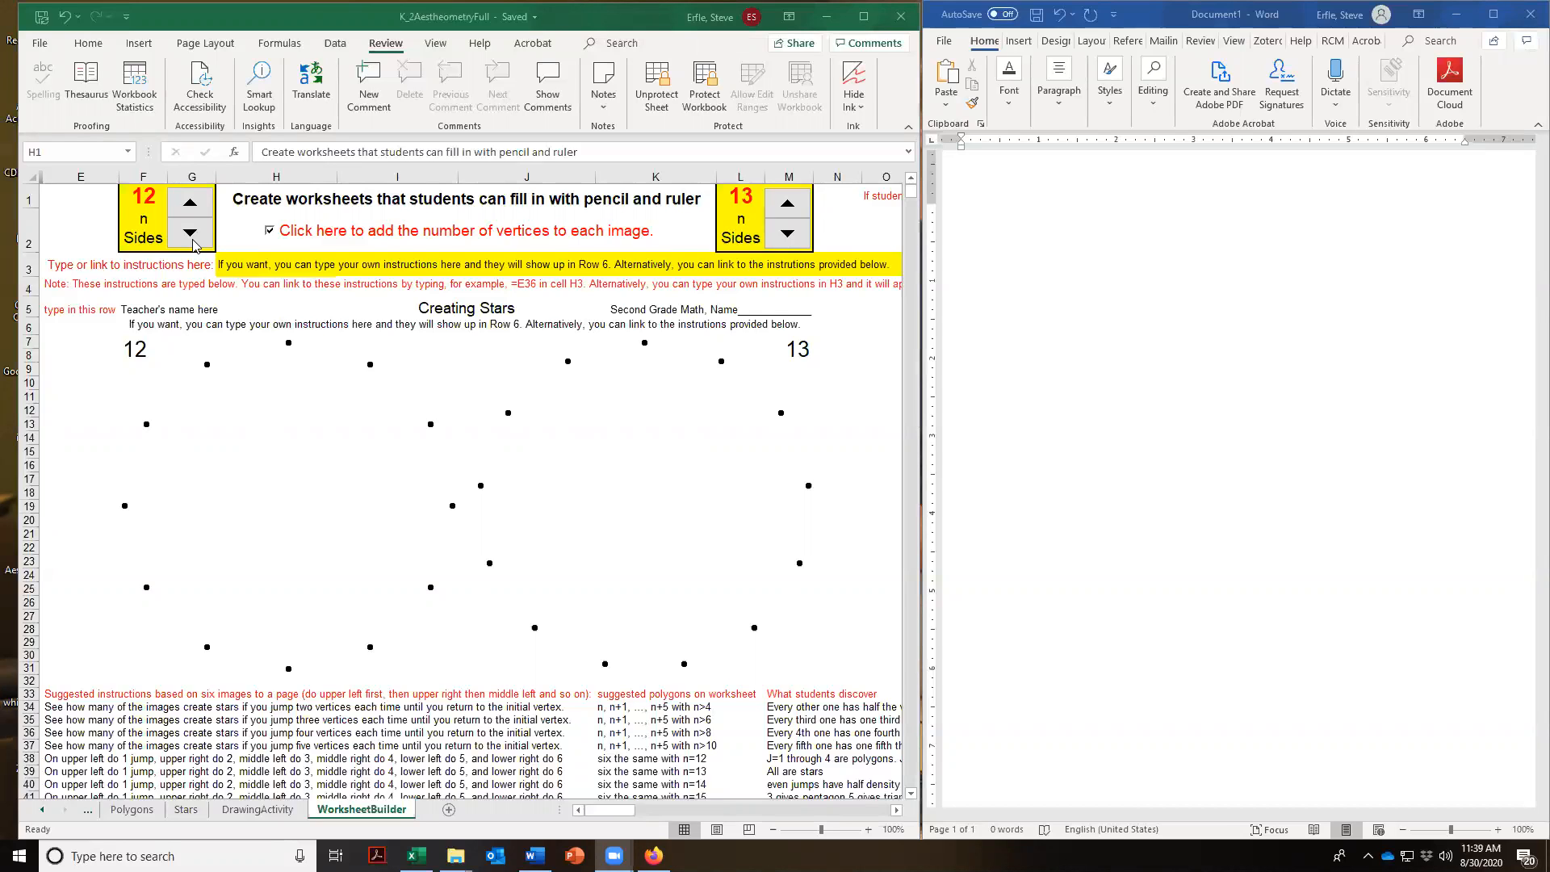
Turn the number of vertices on each image off and back on
click(270, 232)
click(271, 232)
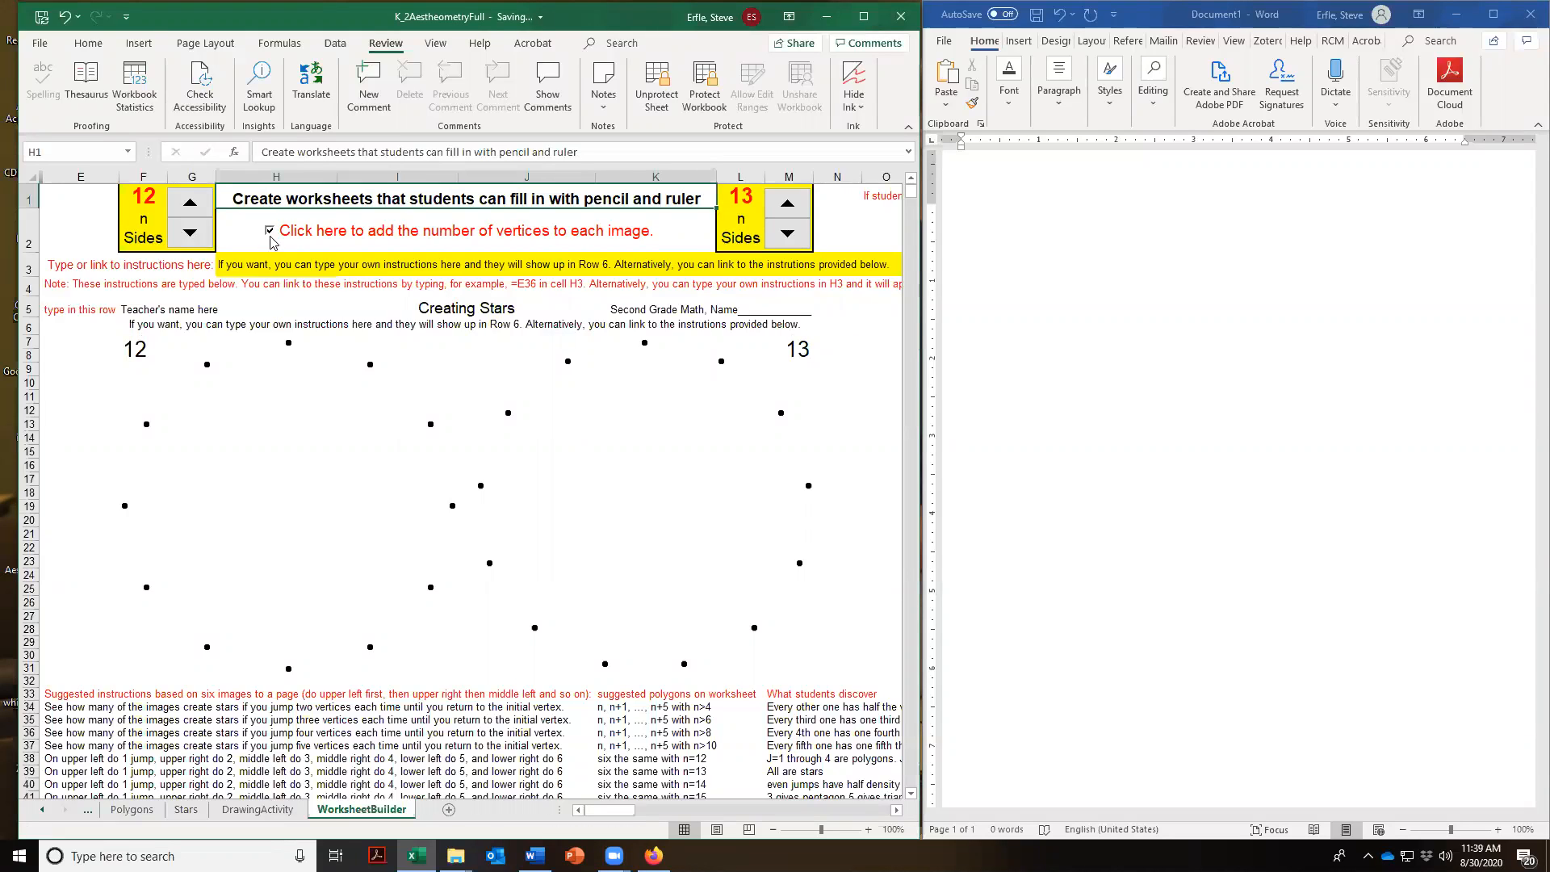
Replace the teacher's name placeholder in cell F5 of the worksheet header with the teacher's name
click(139, 310)
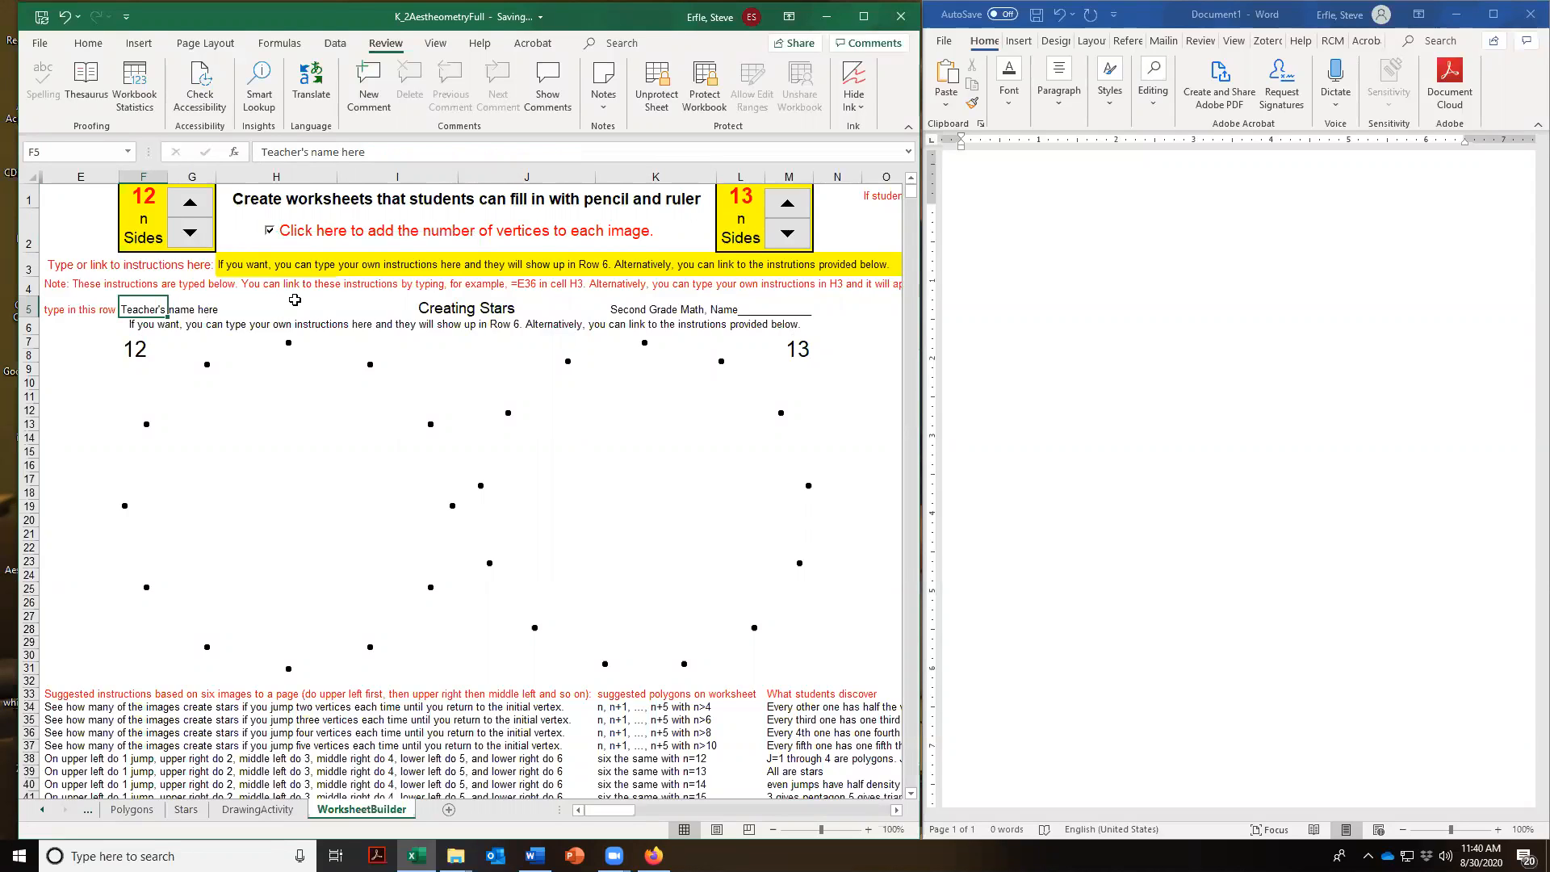
text(MS)
key(BackSpace)
key(BackSpace)
text(s. Smith)
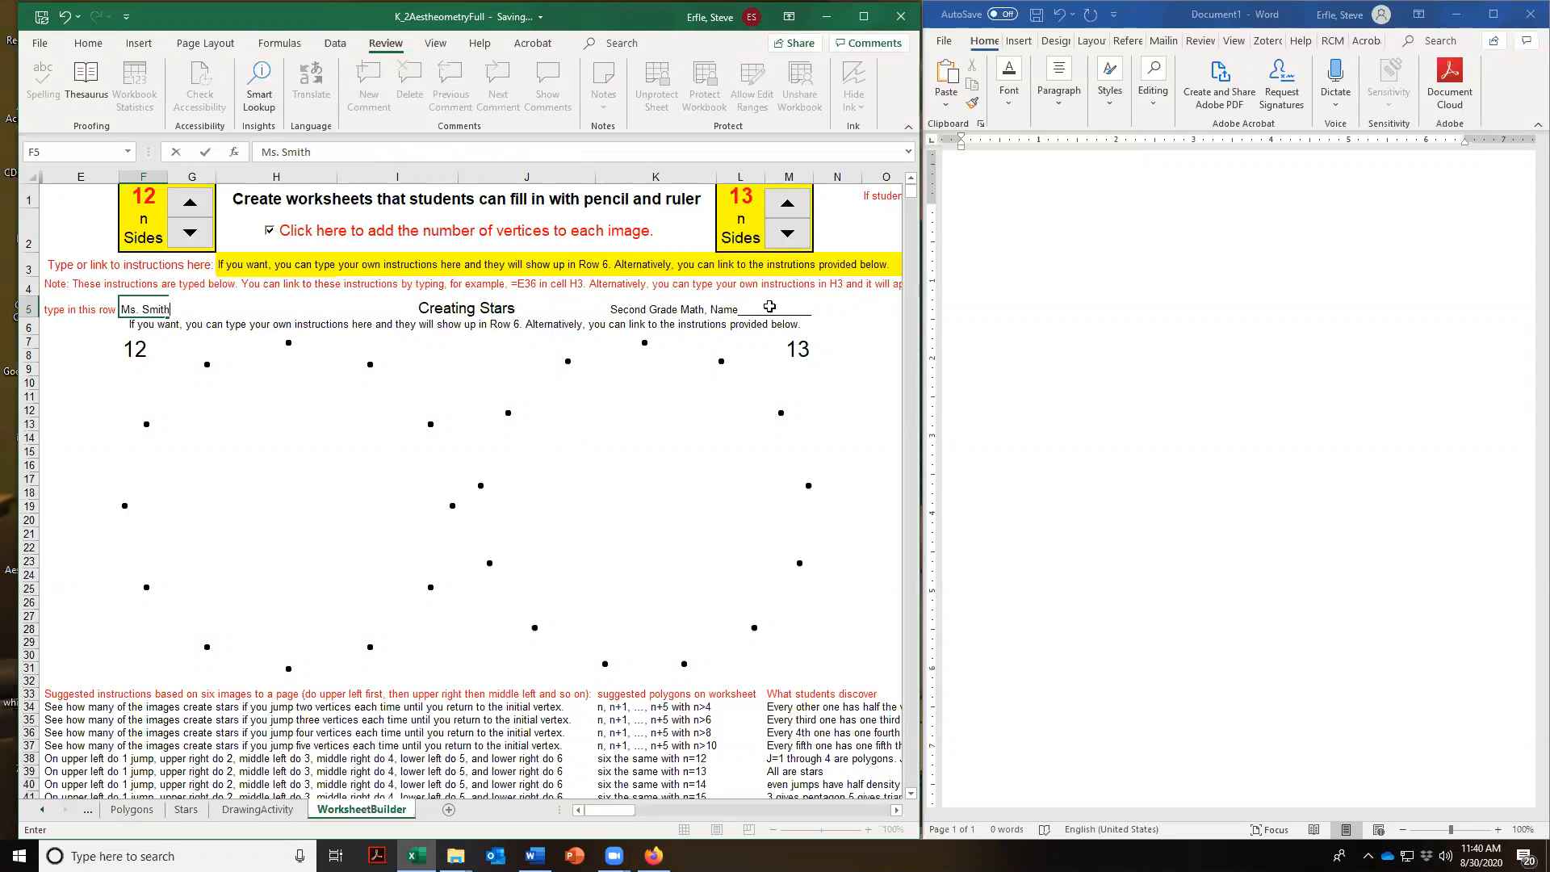
click(807, 307)
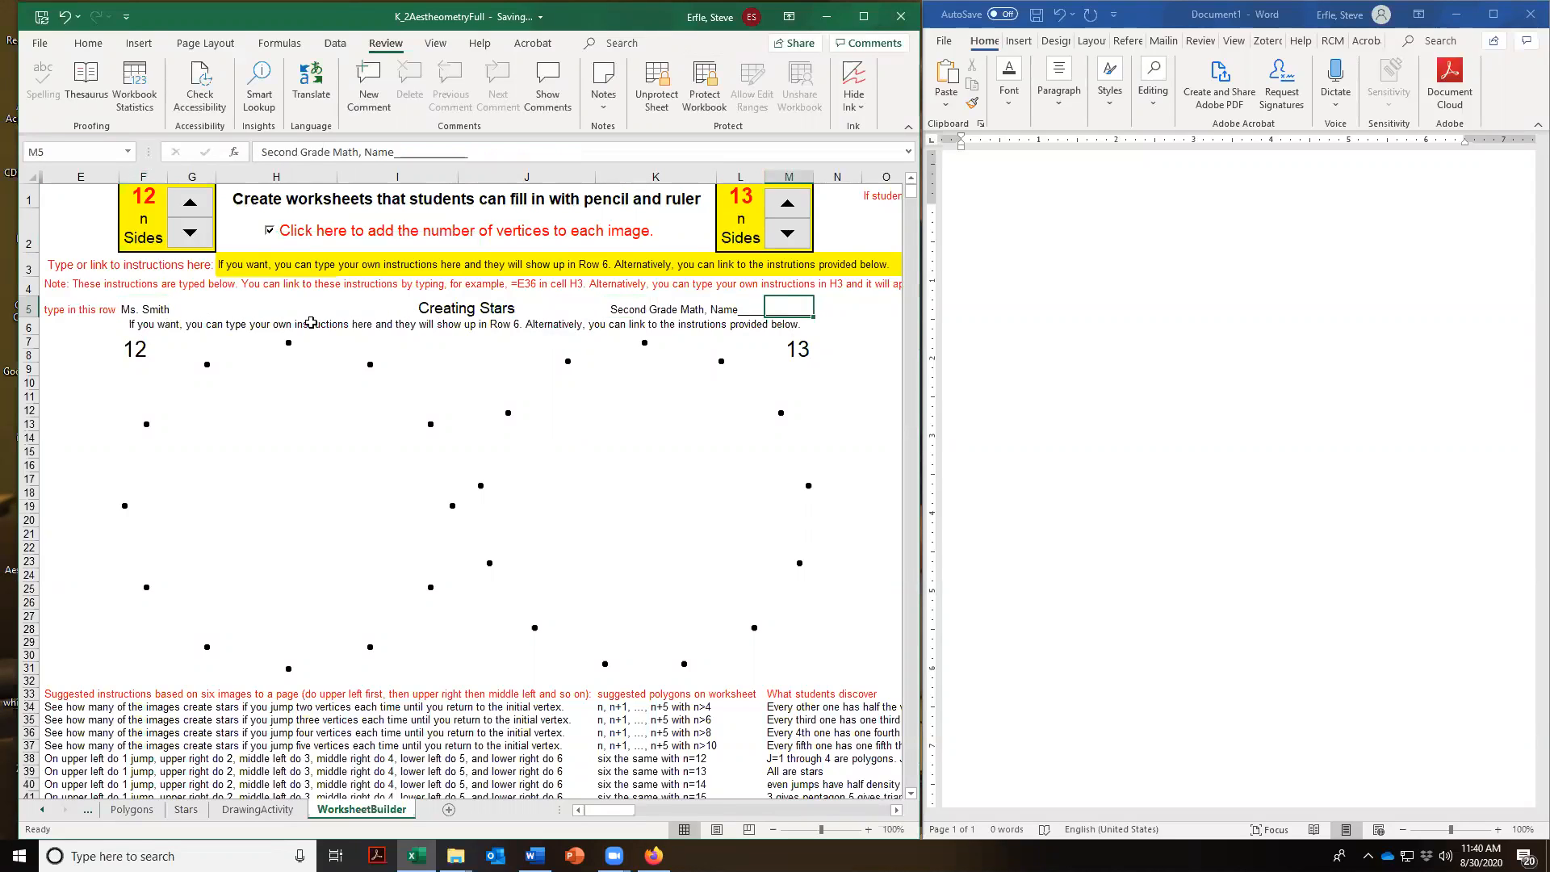
Review the suggested instructions below the images and link instruction cell H3 to one of them with =E36
click(222, 267)
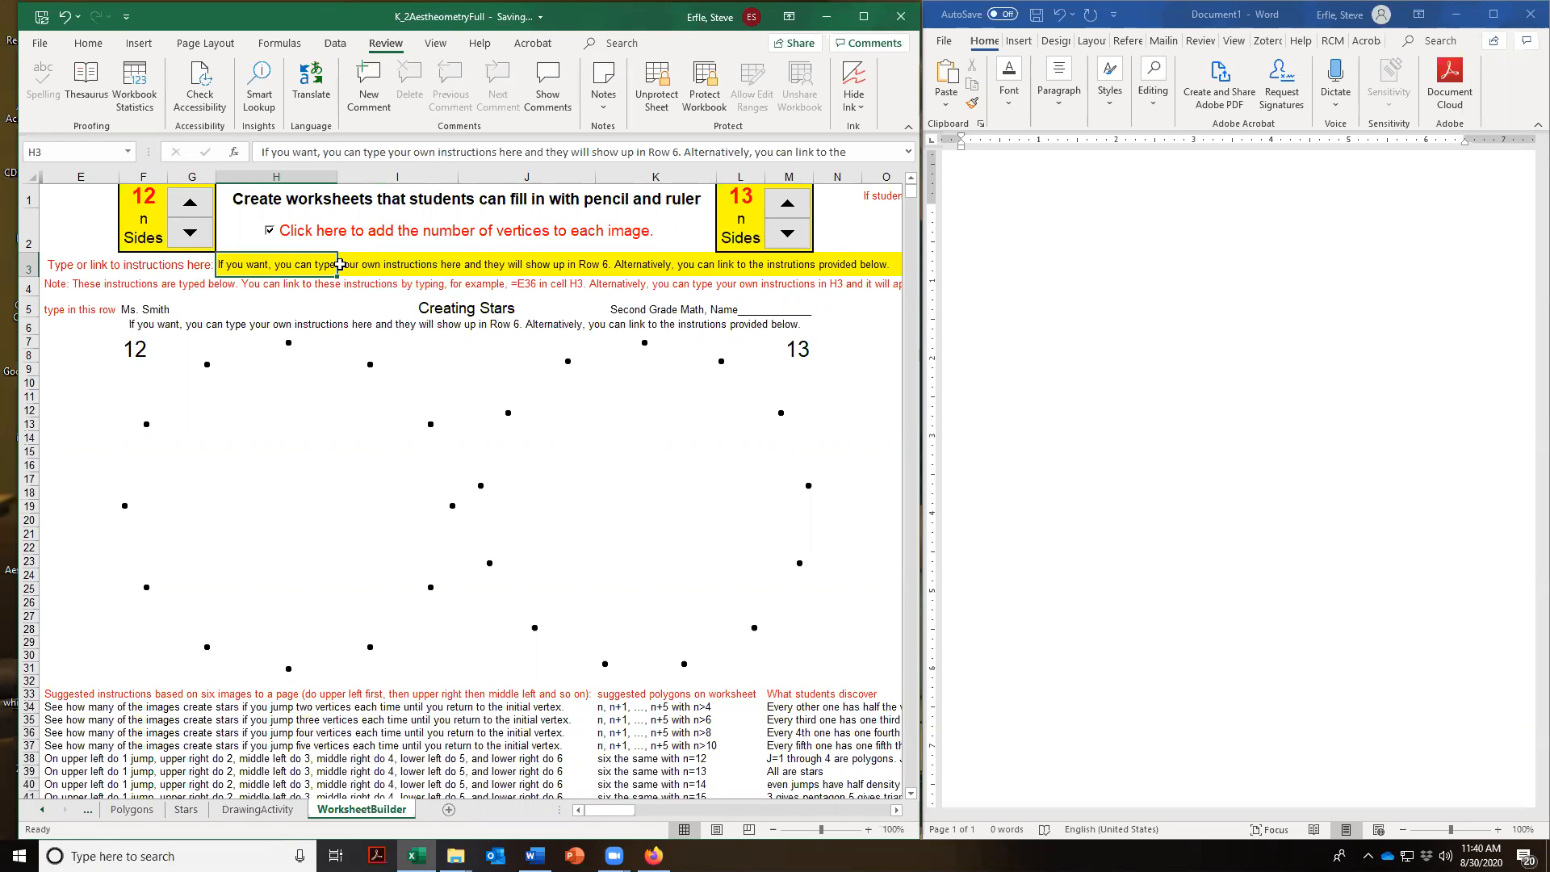
drag(56, 707, 83, 780)
click(219, 698)
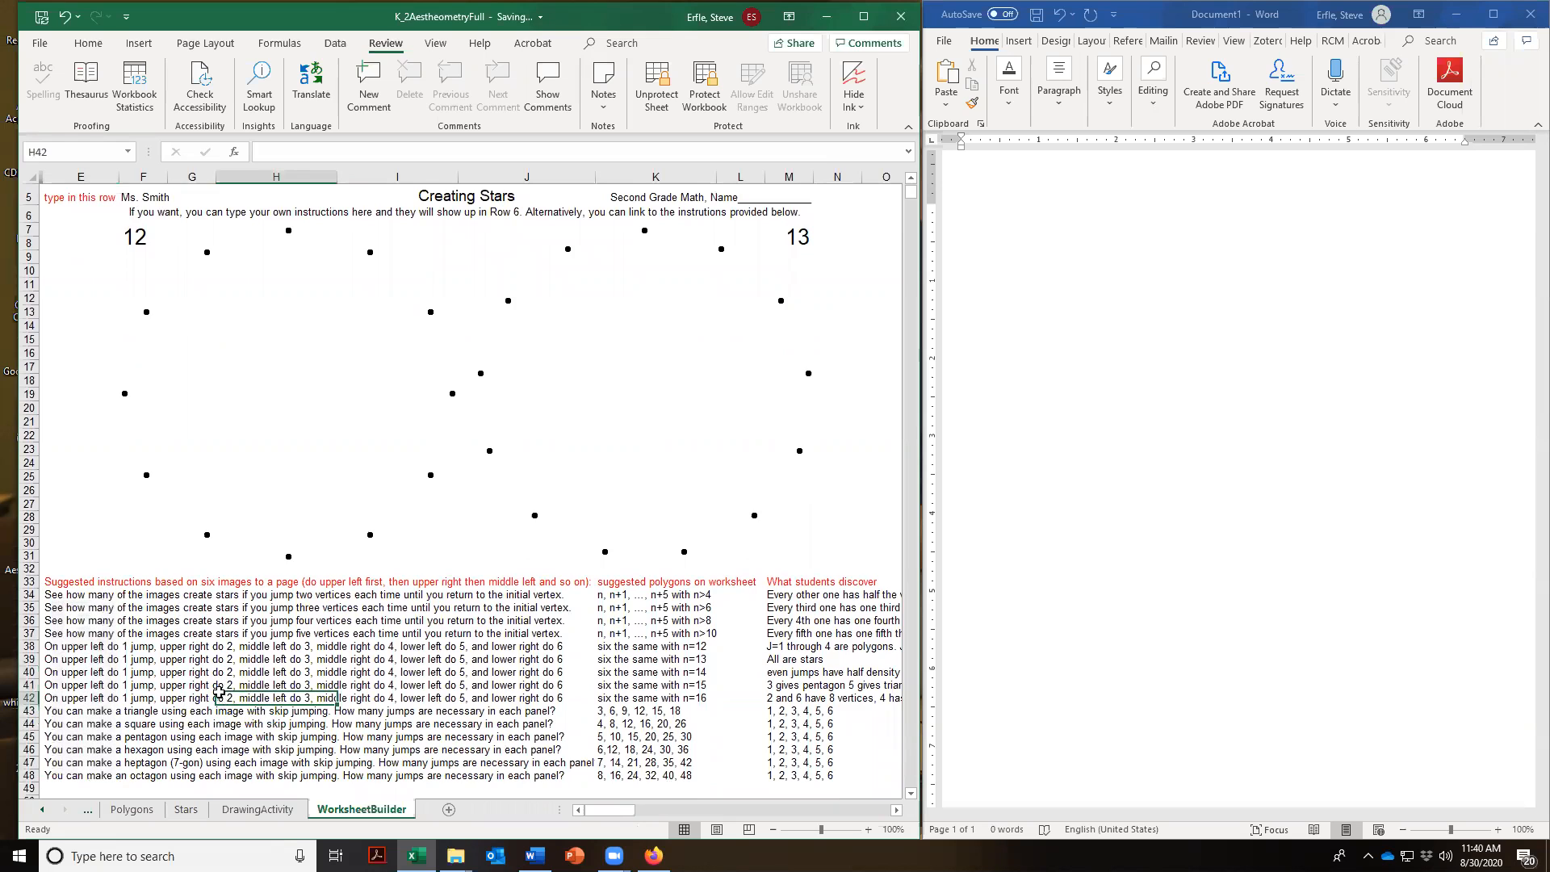
scroll(219, 668, up, 2)
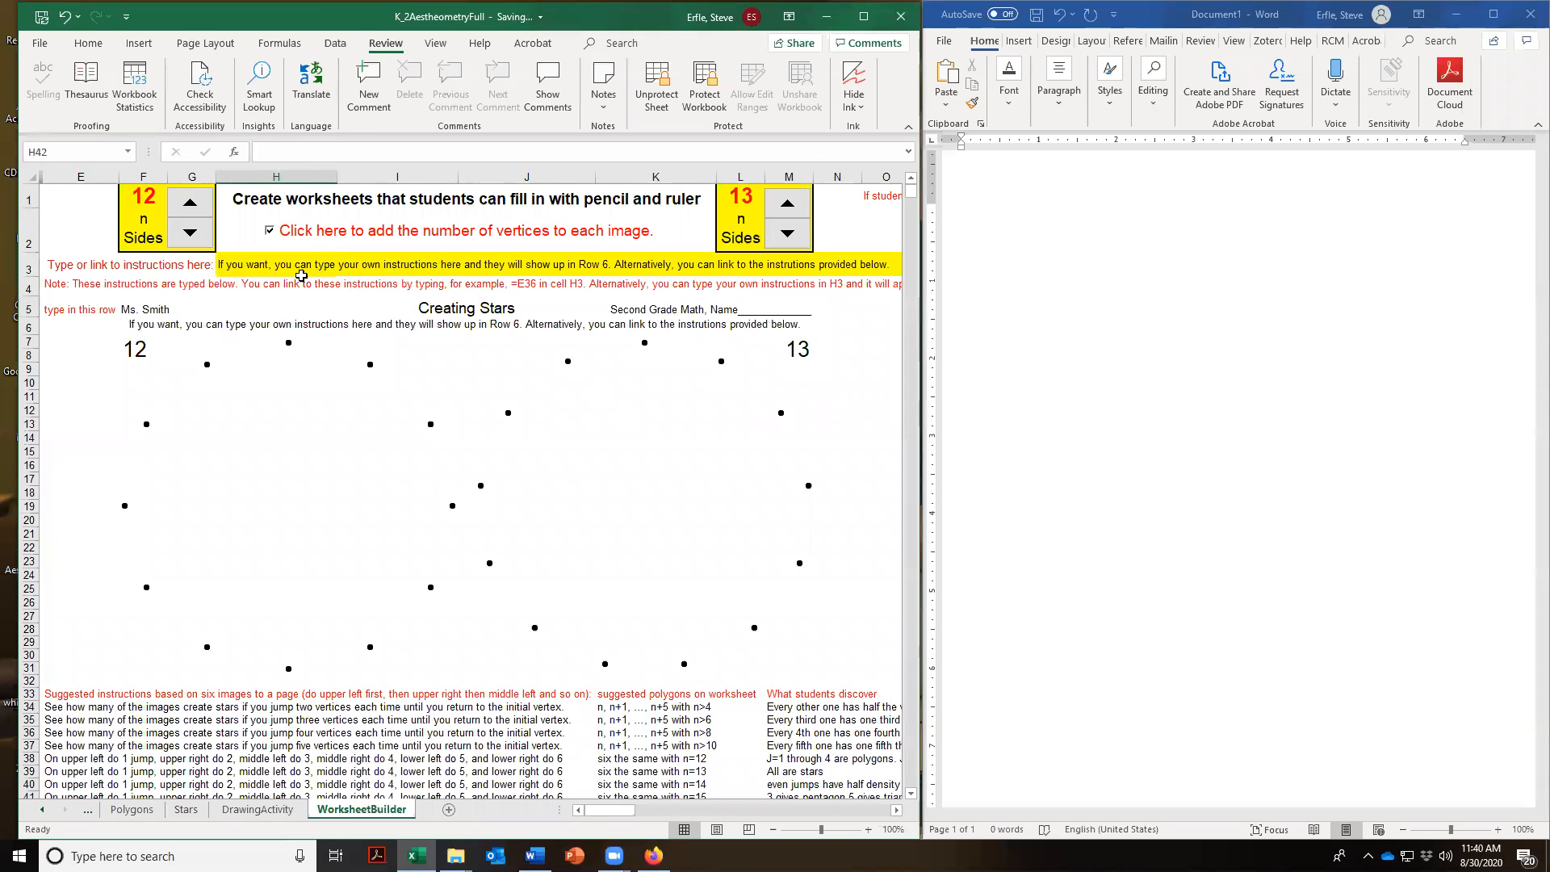
click(236, 264)
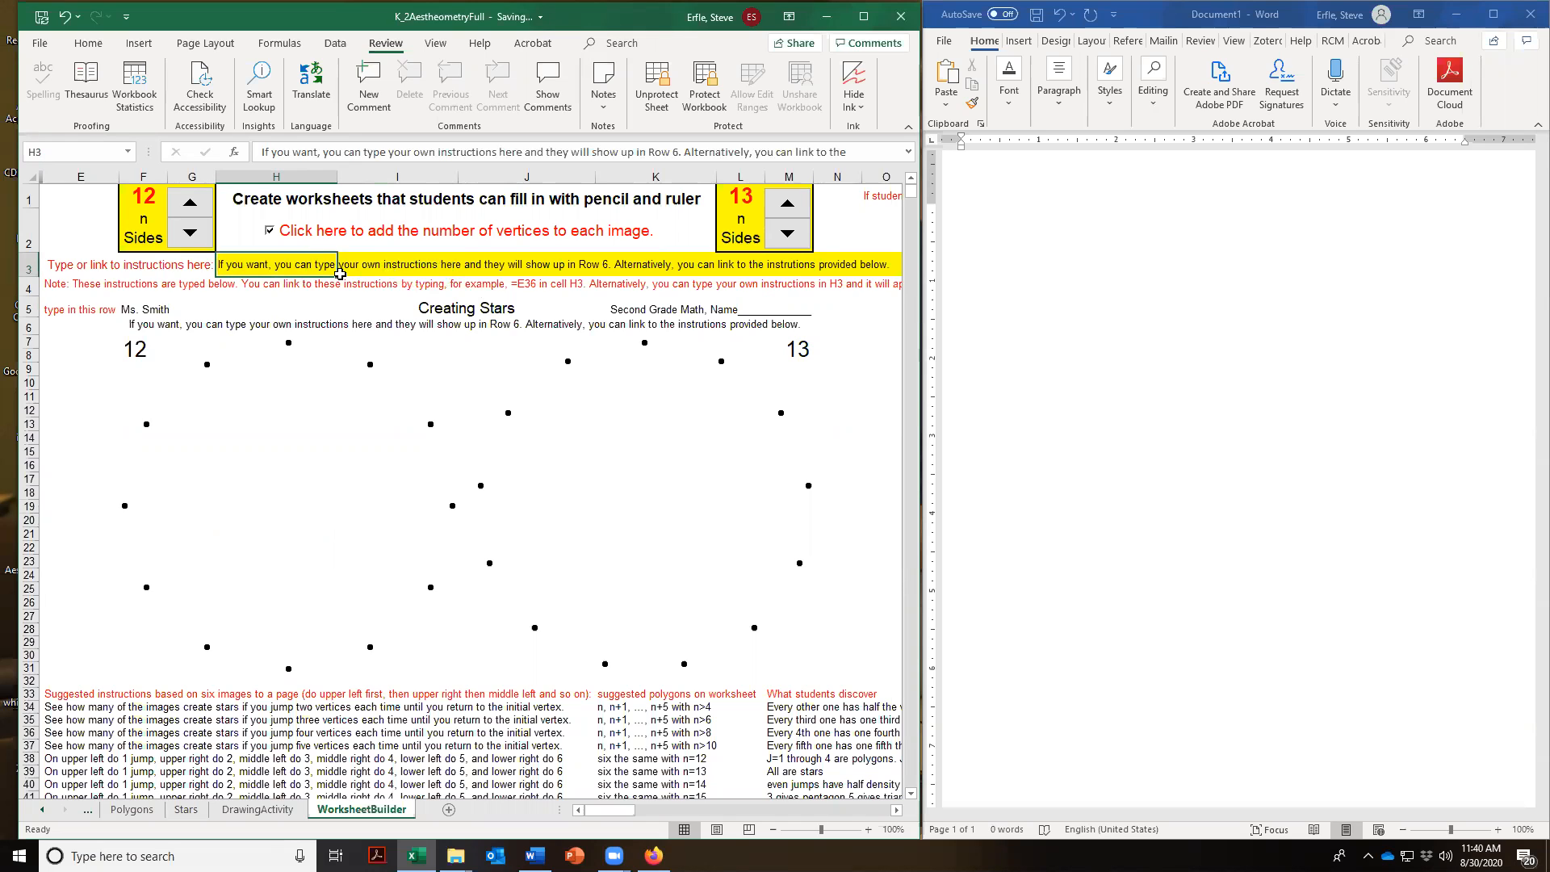
text(=)
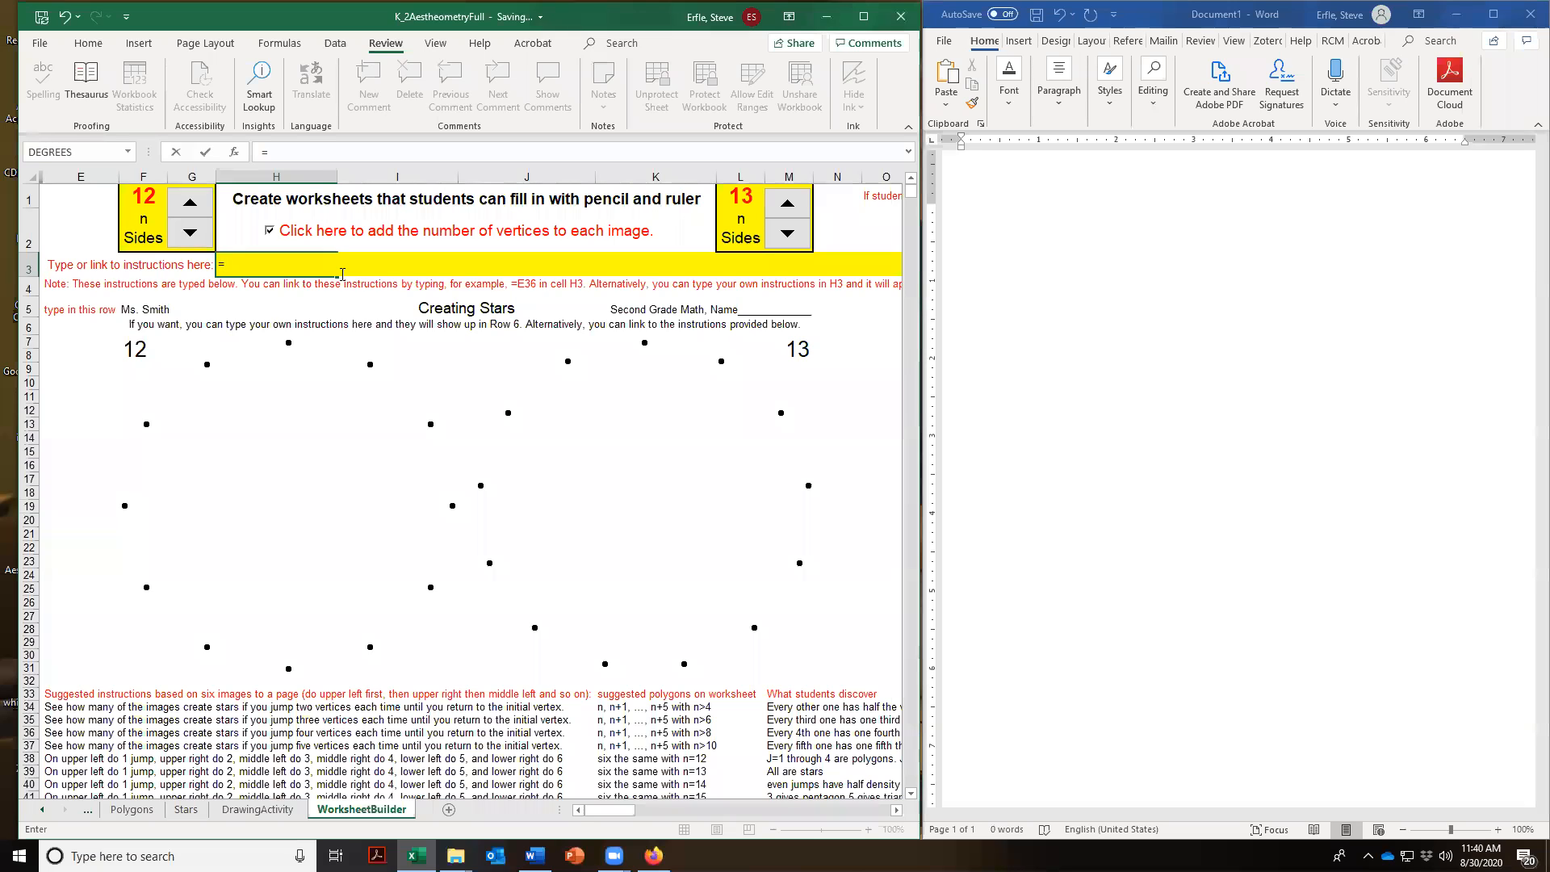
text(e36)
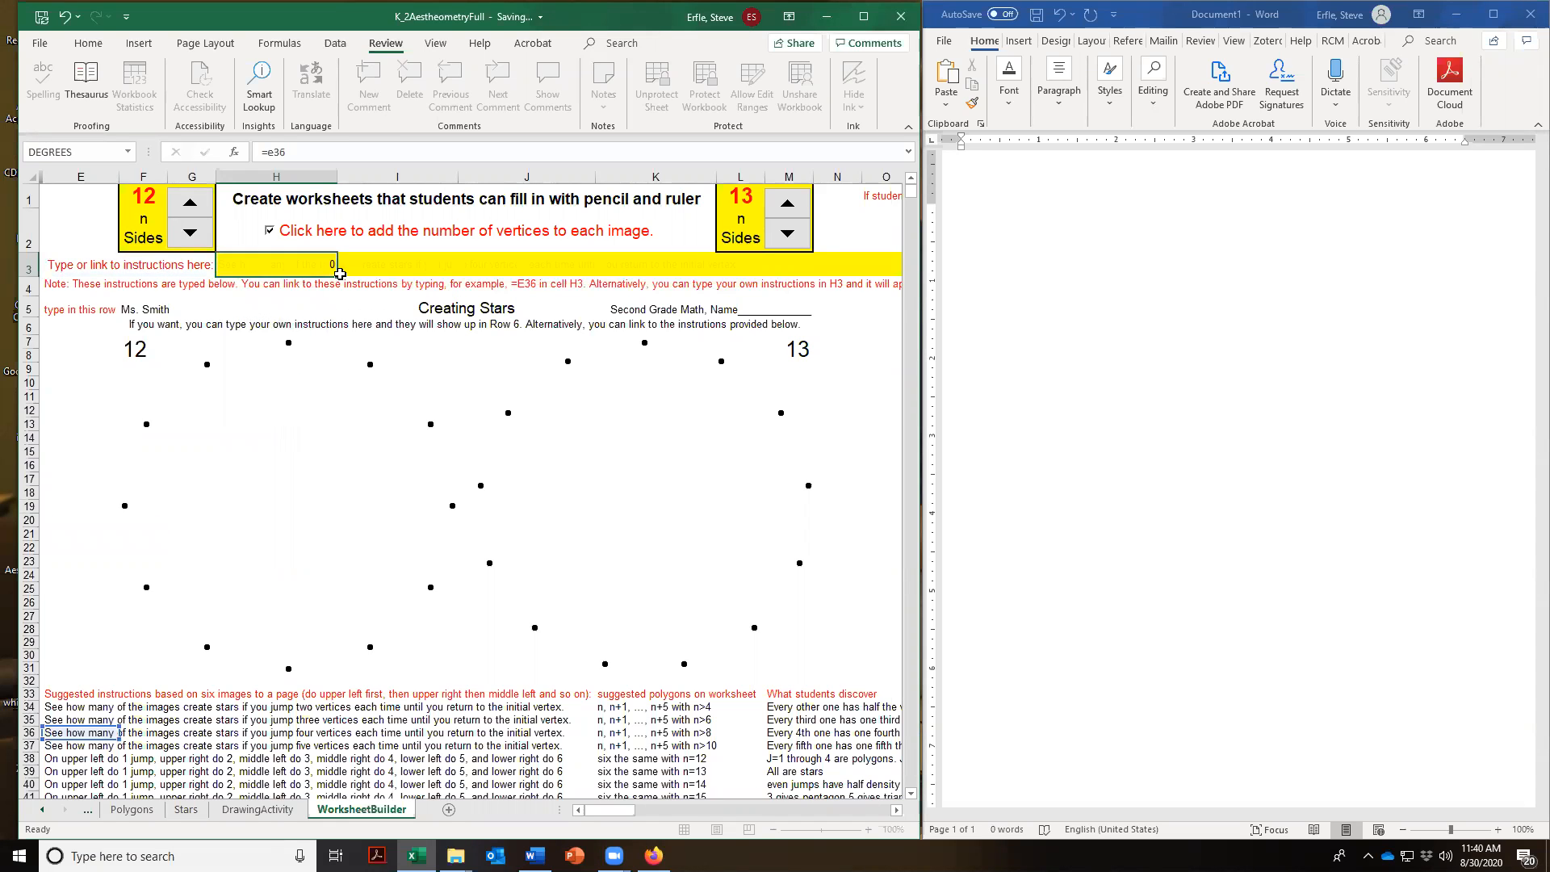
key(Return)
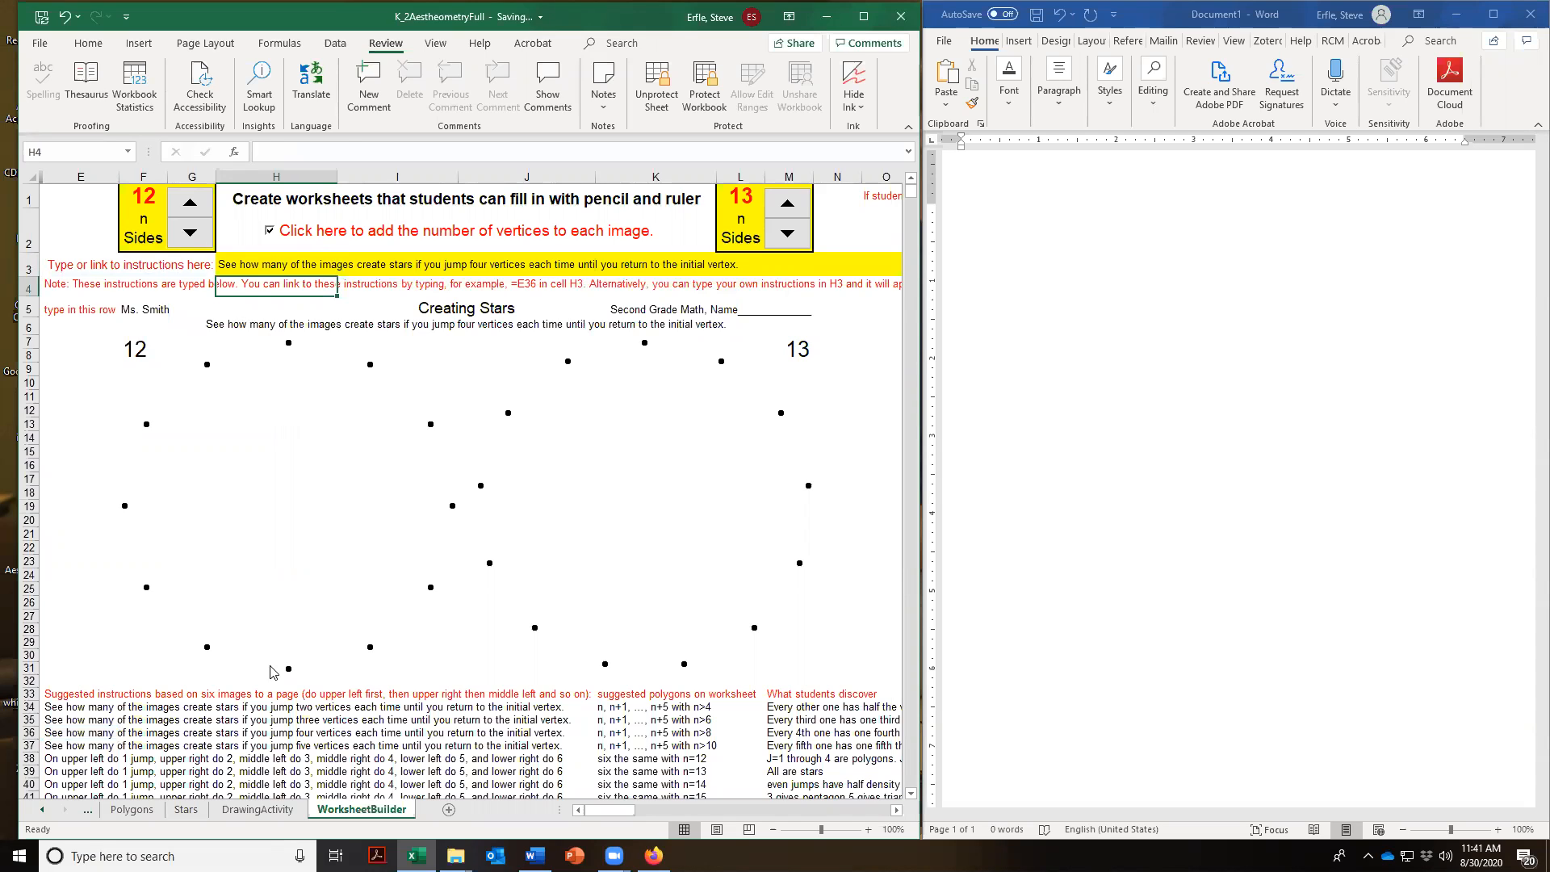
Compare the suggested instruction in E36 with linked cell H3 and the instruction line in row 6
click(55, 733)
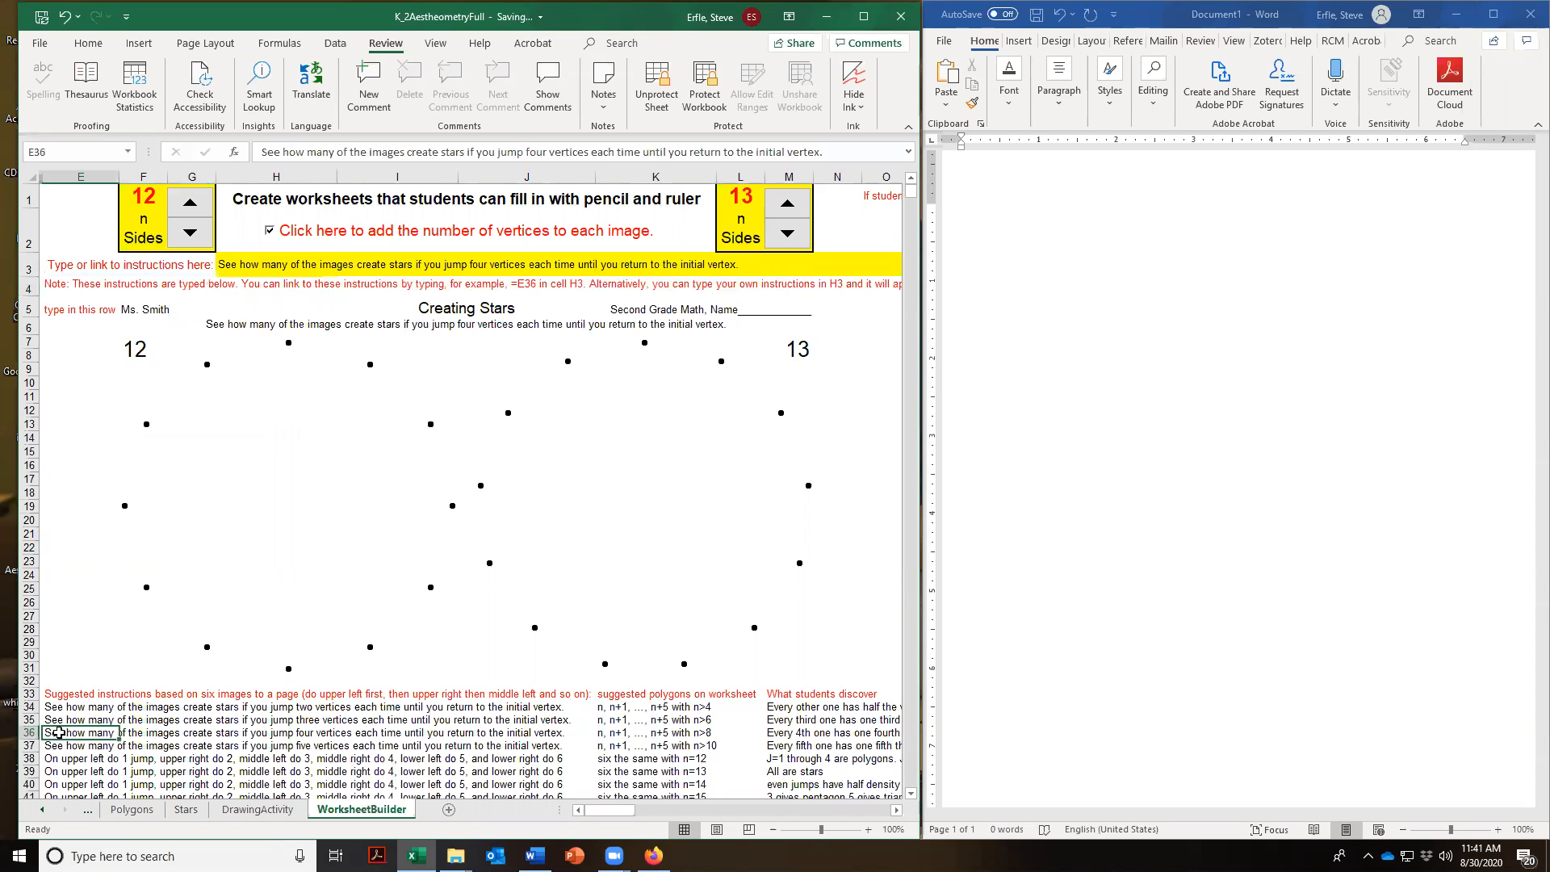
click(230, 263)
click(223, 324)
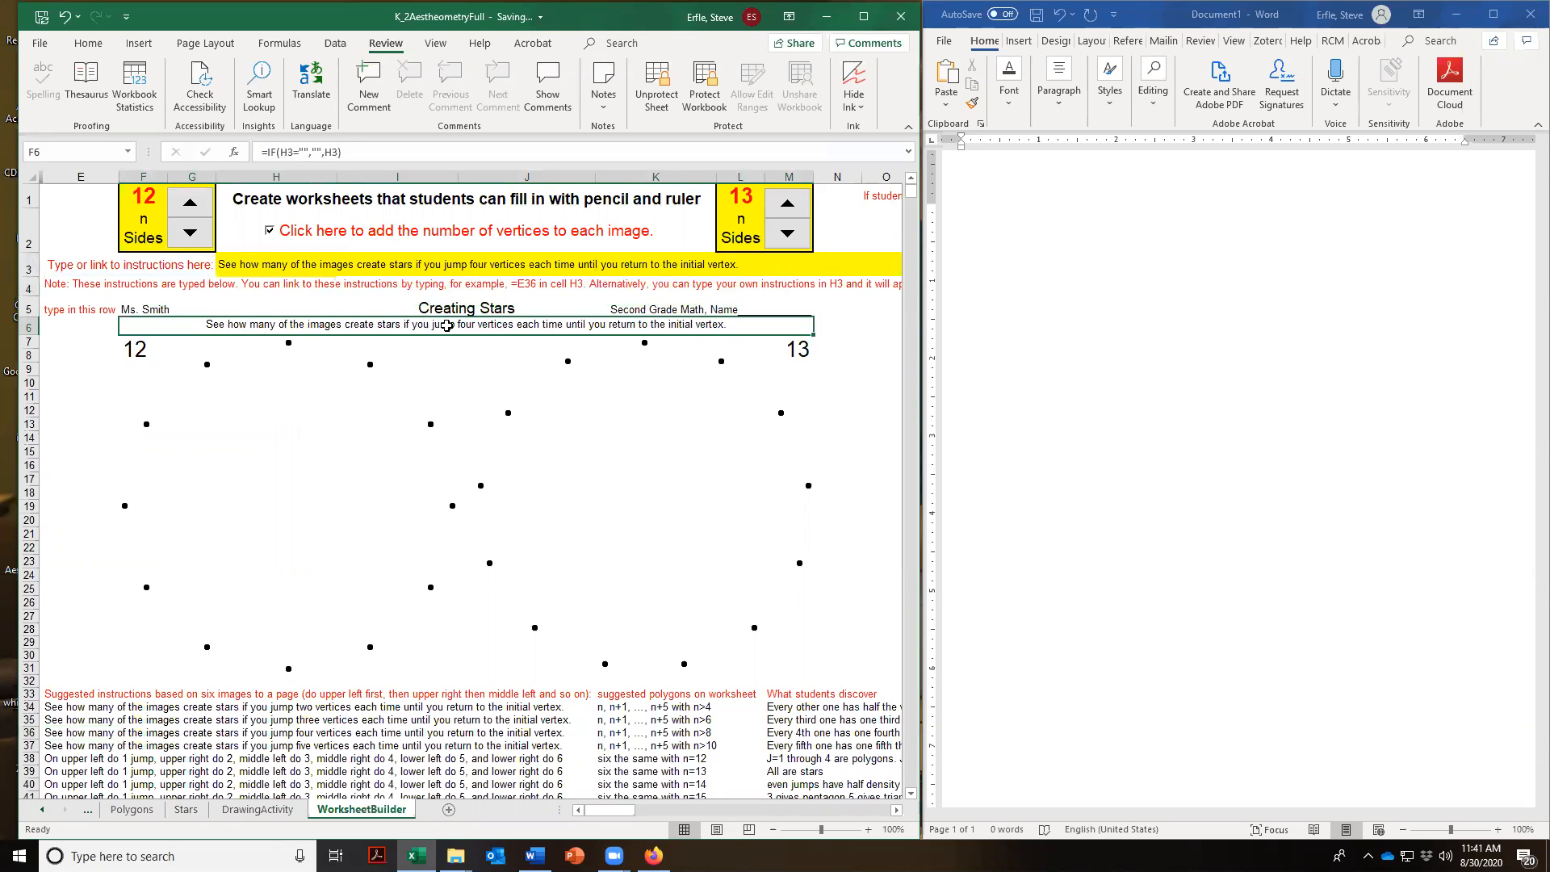
Switch to the blank Word document and set custom margins: top 0.5, bottom 0.6, left 1.1 and right 1.1 inches
click(1175, 316)
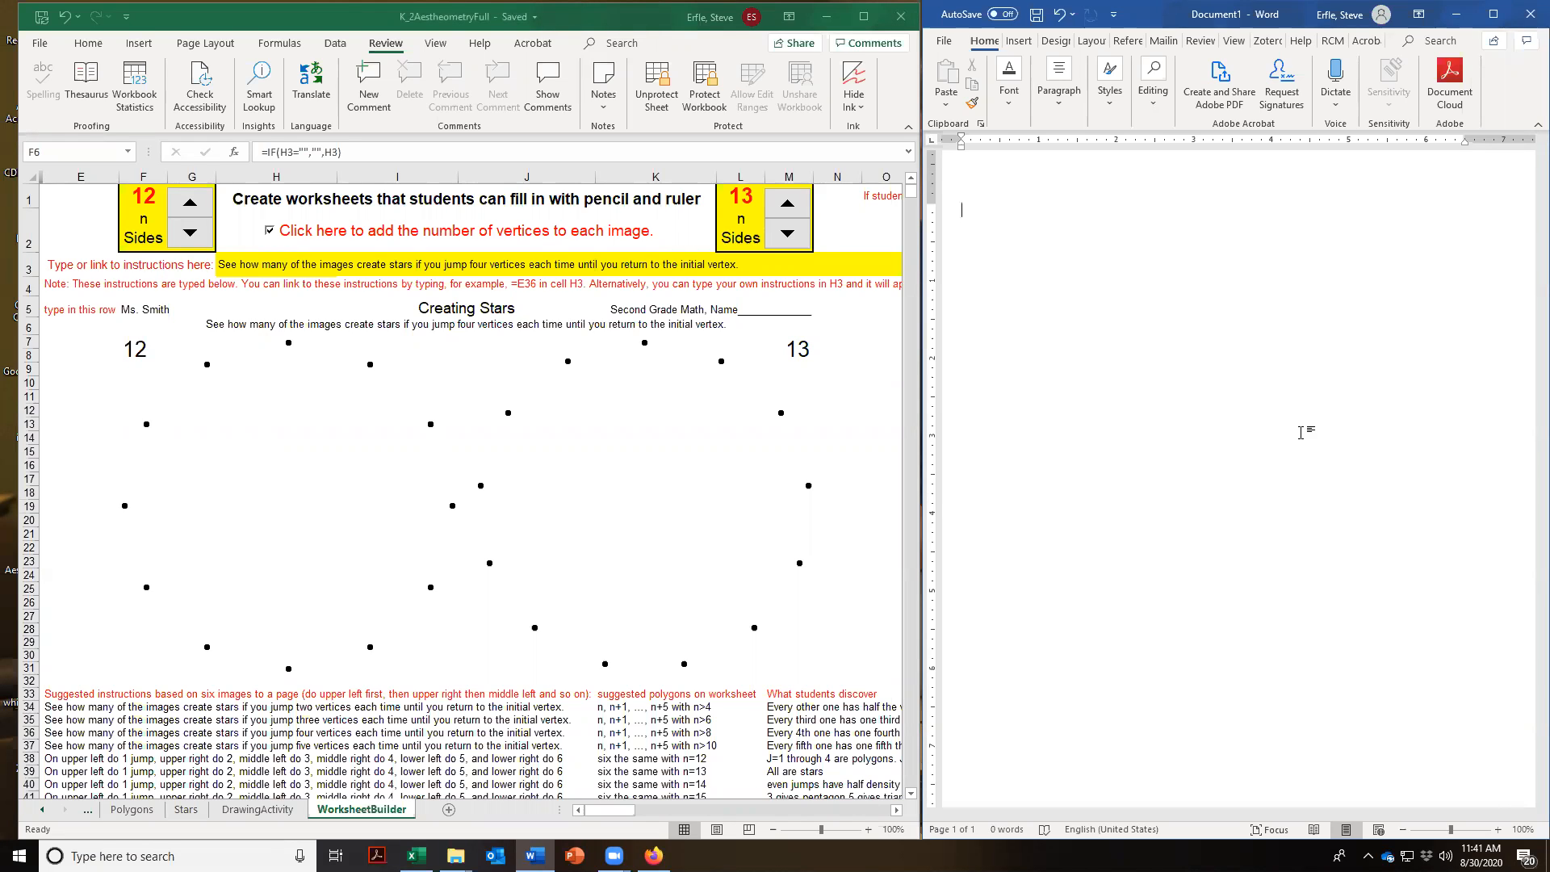
click(1101, 42)
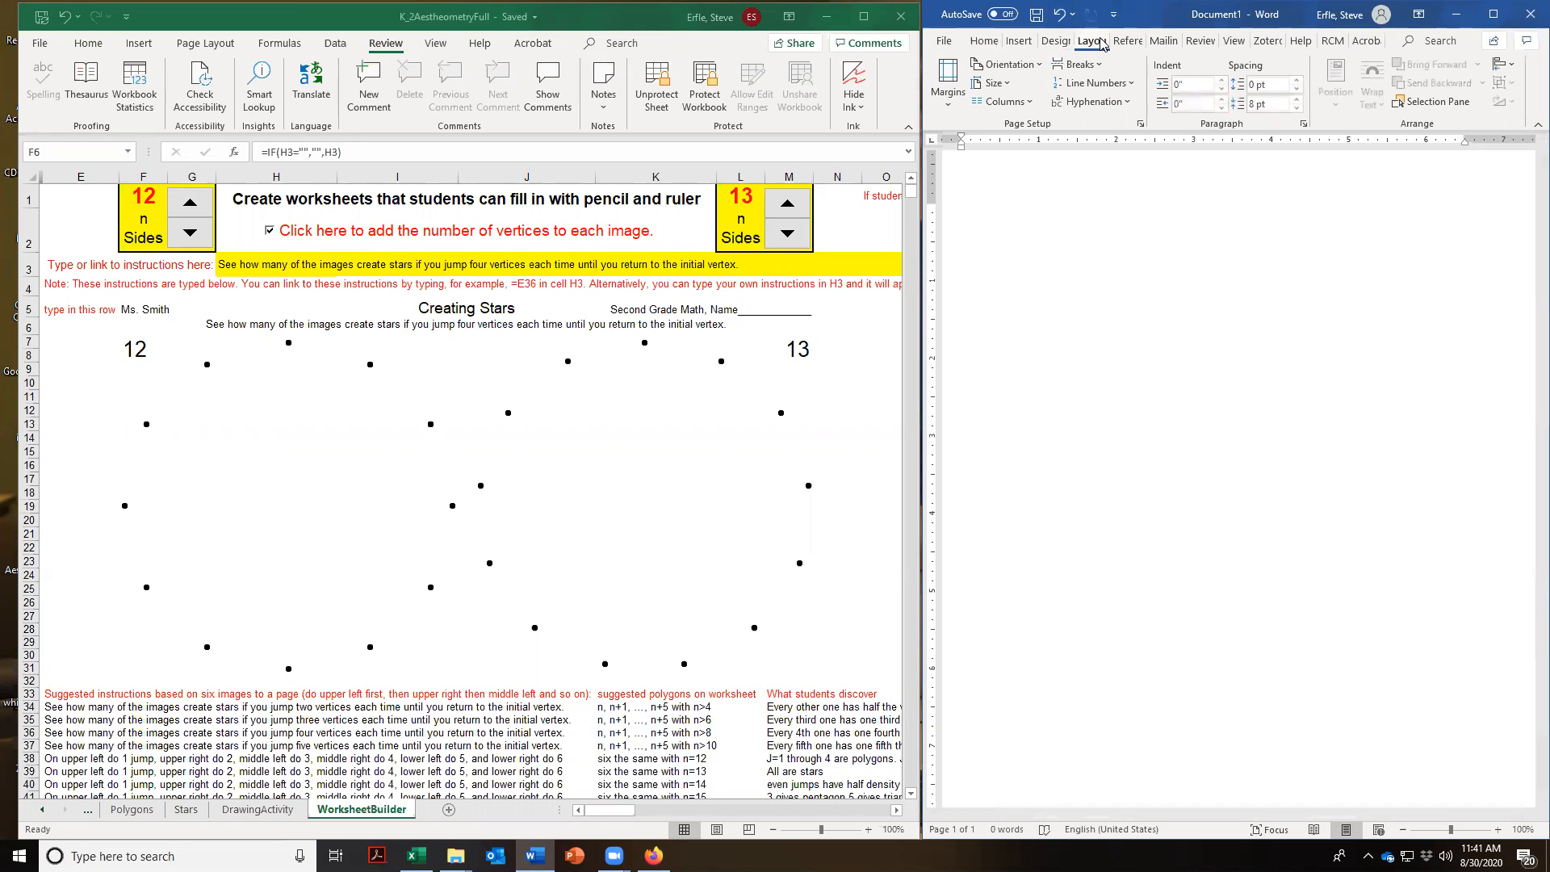
click(945, 111)
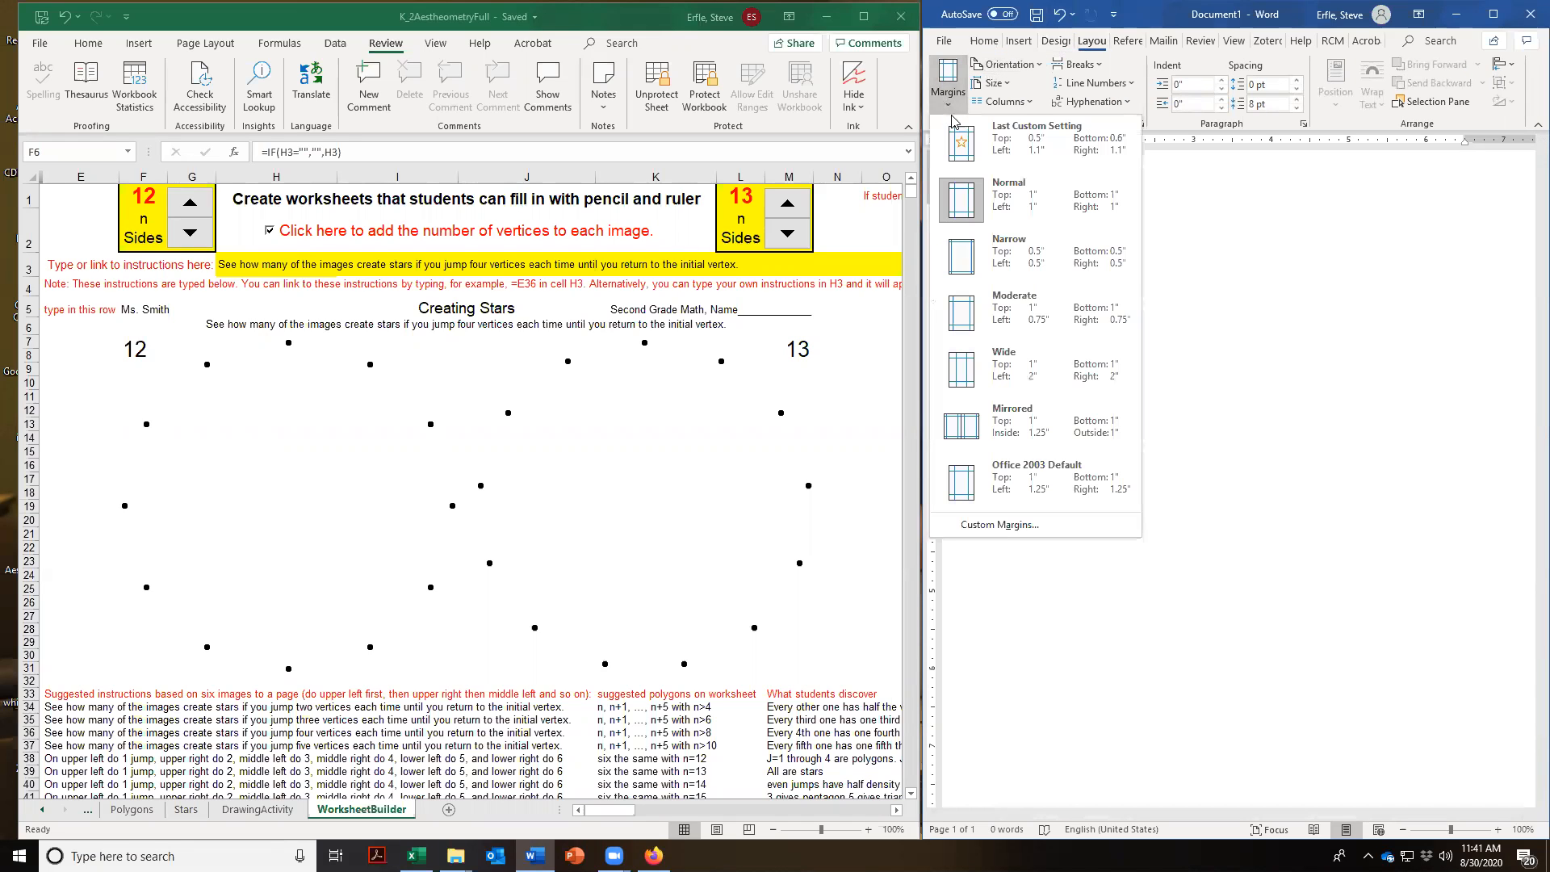
click(990, 526)
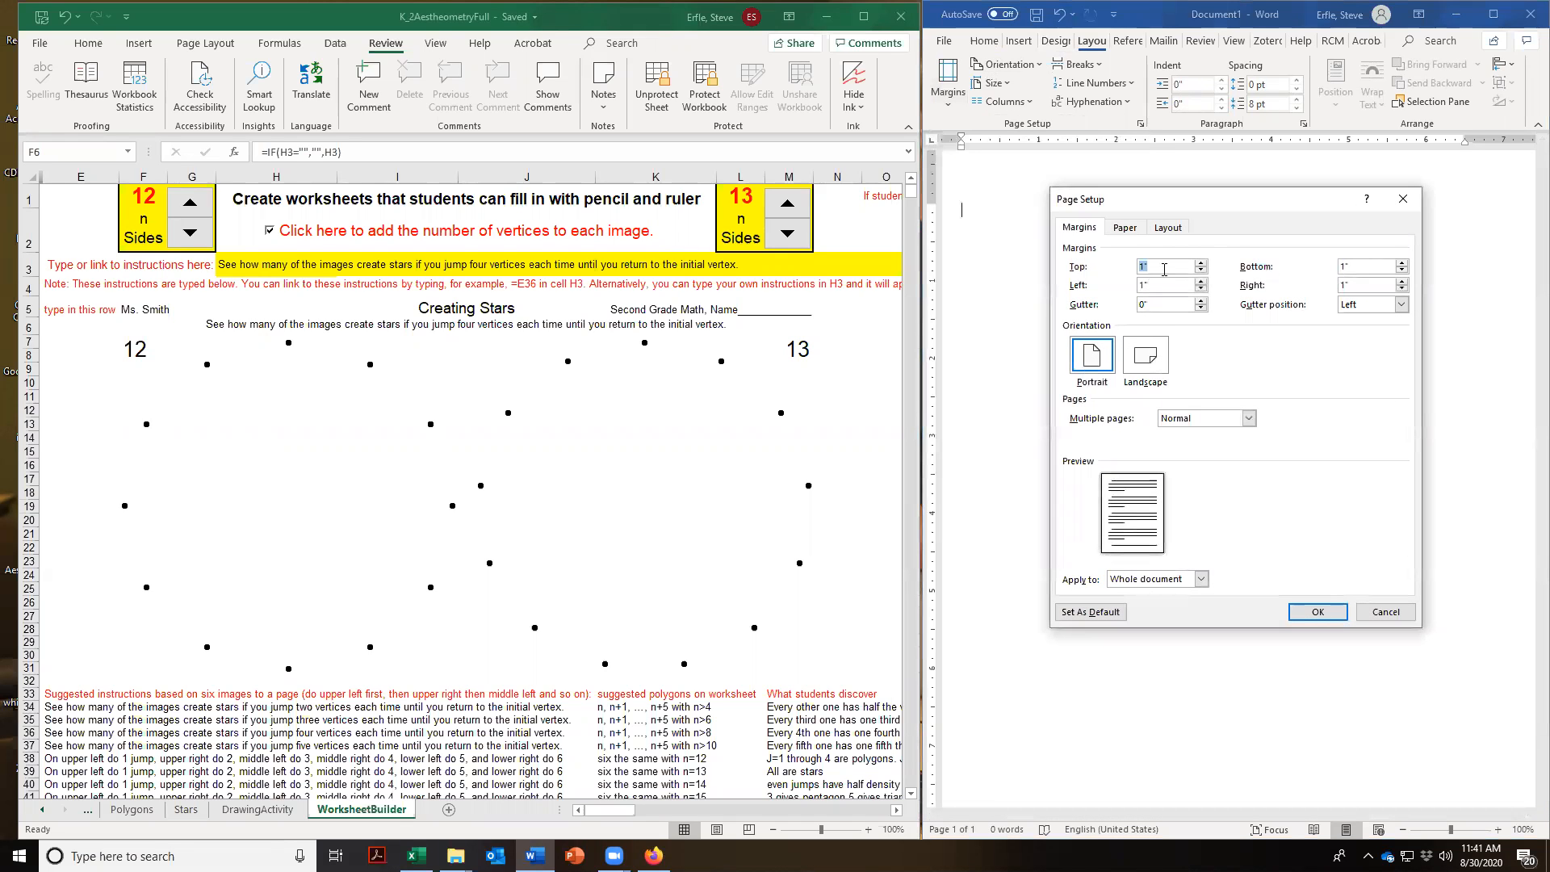
text(.5)
key(Tab)
text(.)
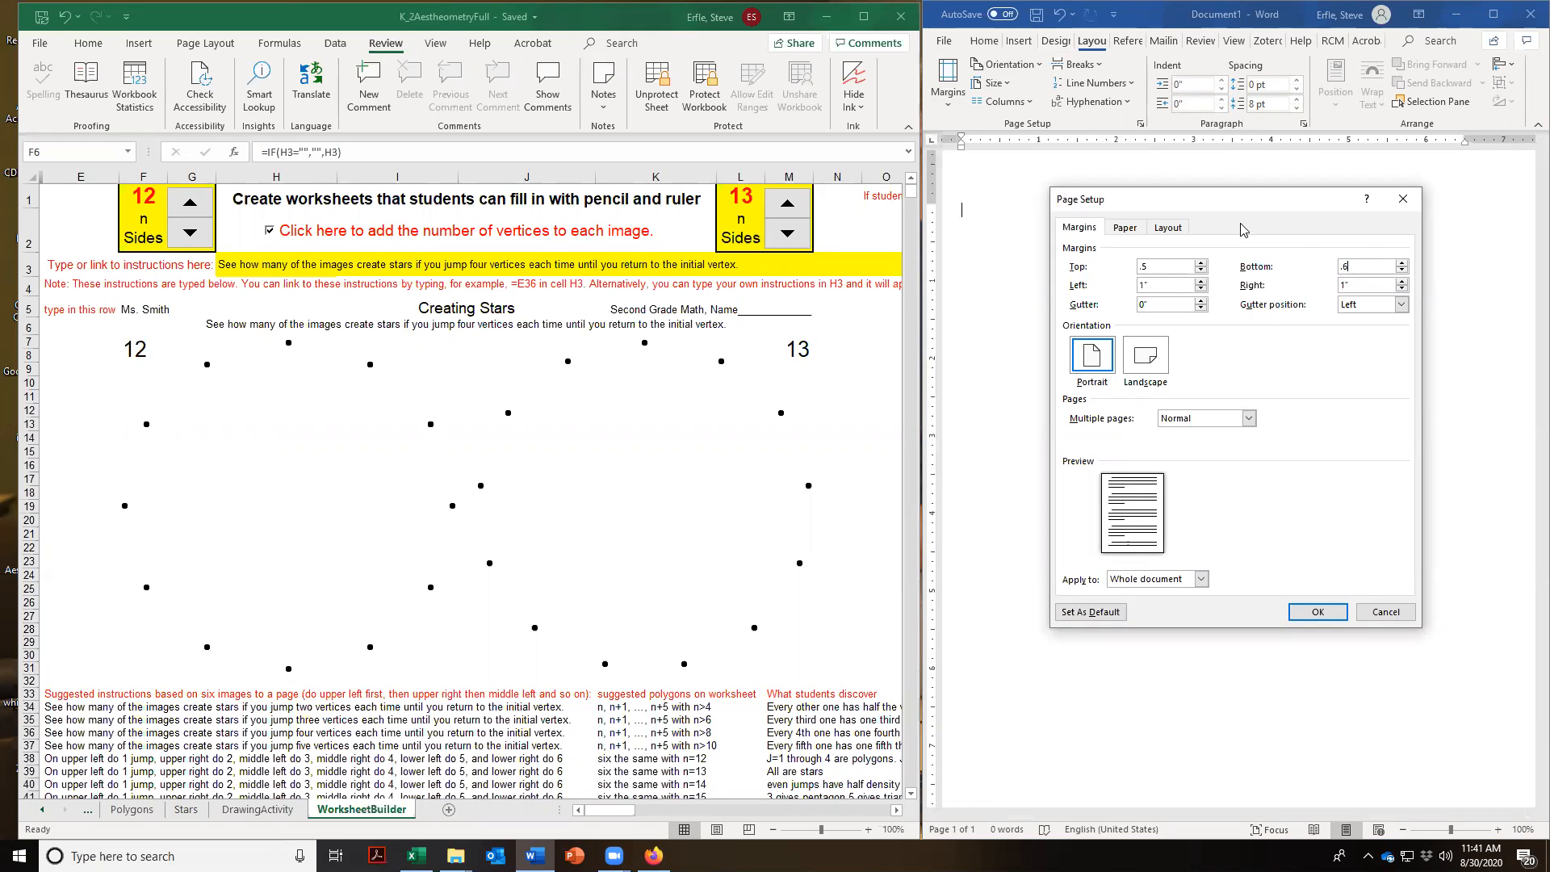
click(1201, 281)
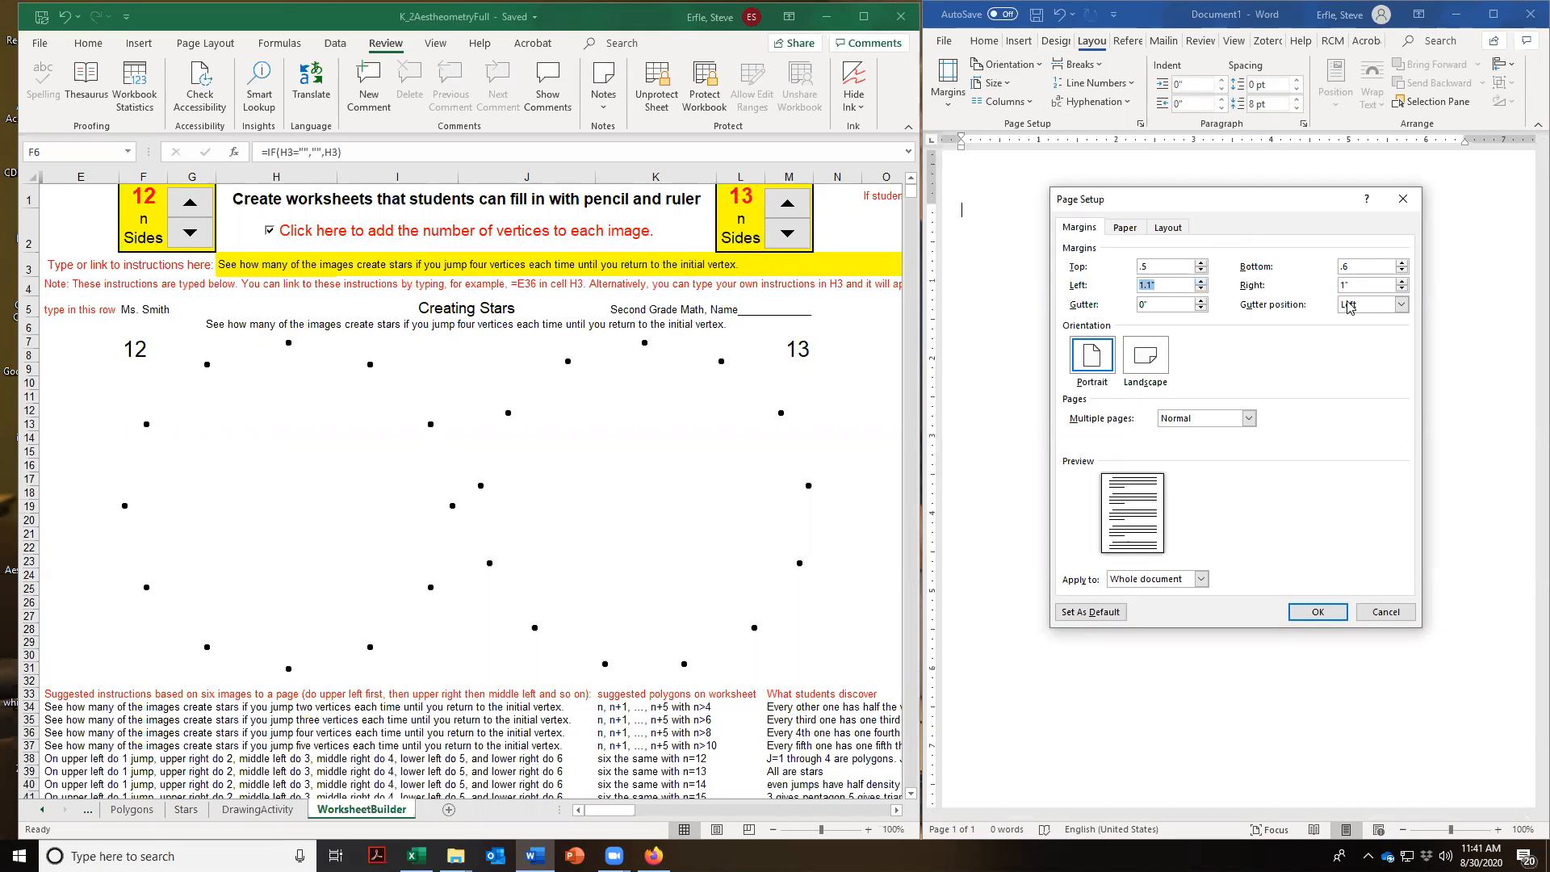
click(1403, 282)
click(1313, 613)
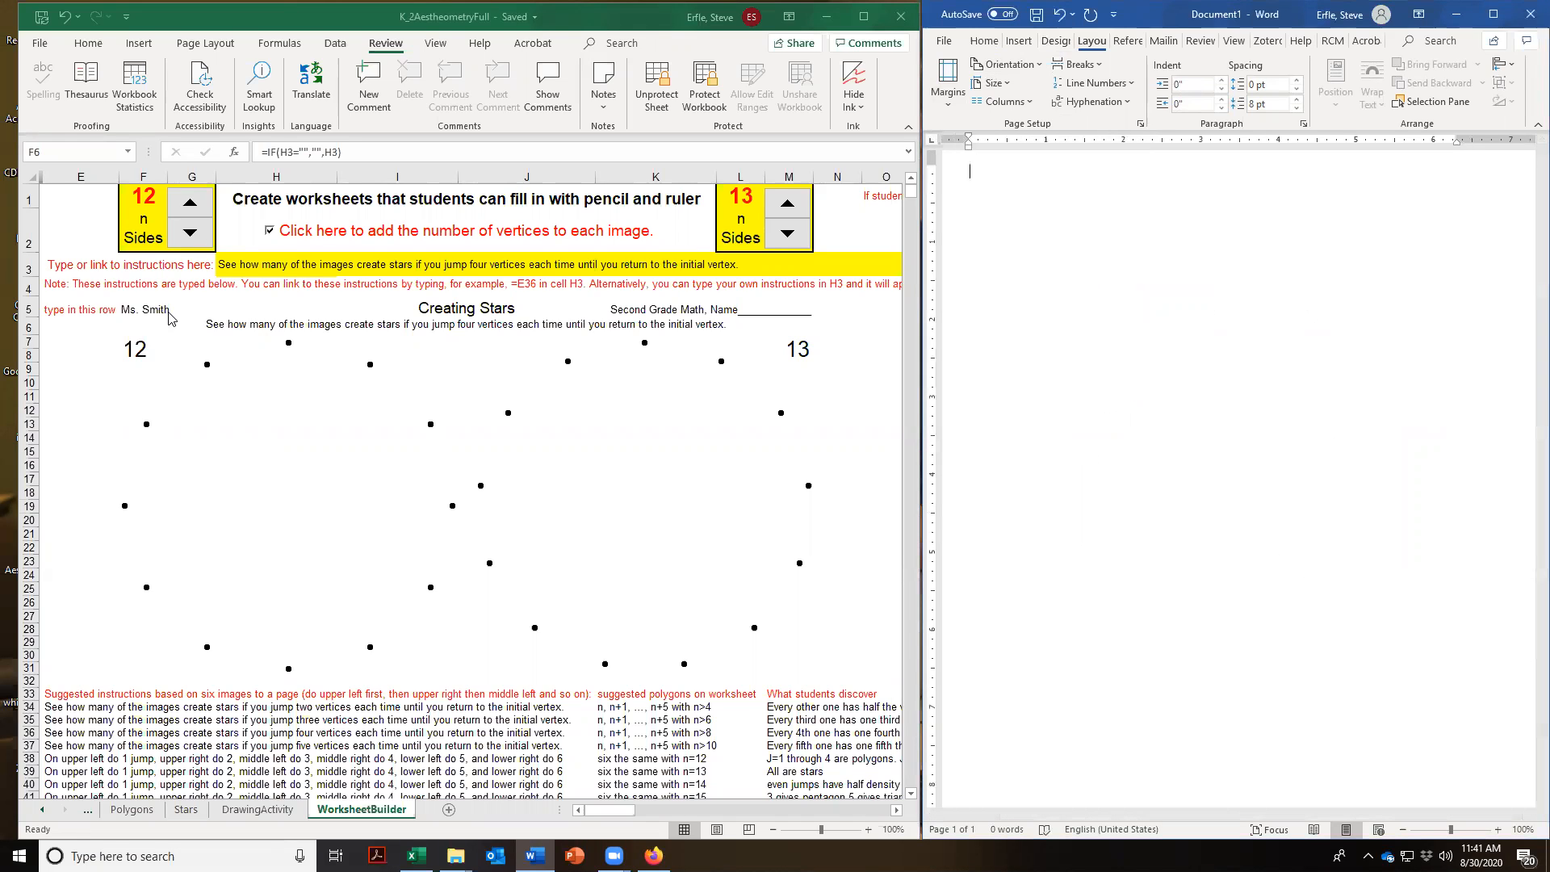
In the Excel worksheet, copy the block F5:M31 containing the header, instructions and both dot images
mouse_move(133, 312)
mouse_down()
mouse_move(708, 351)
mouse_move(727, 672)
mouse_up()
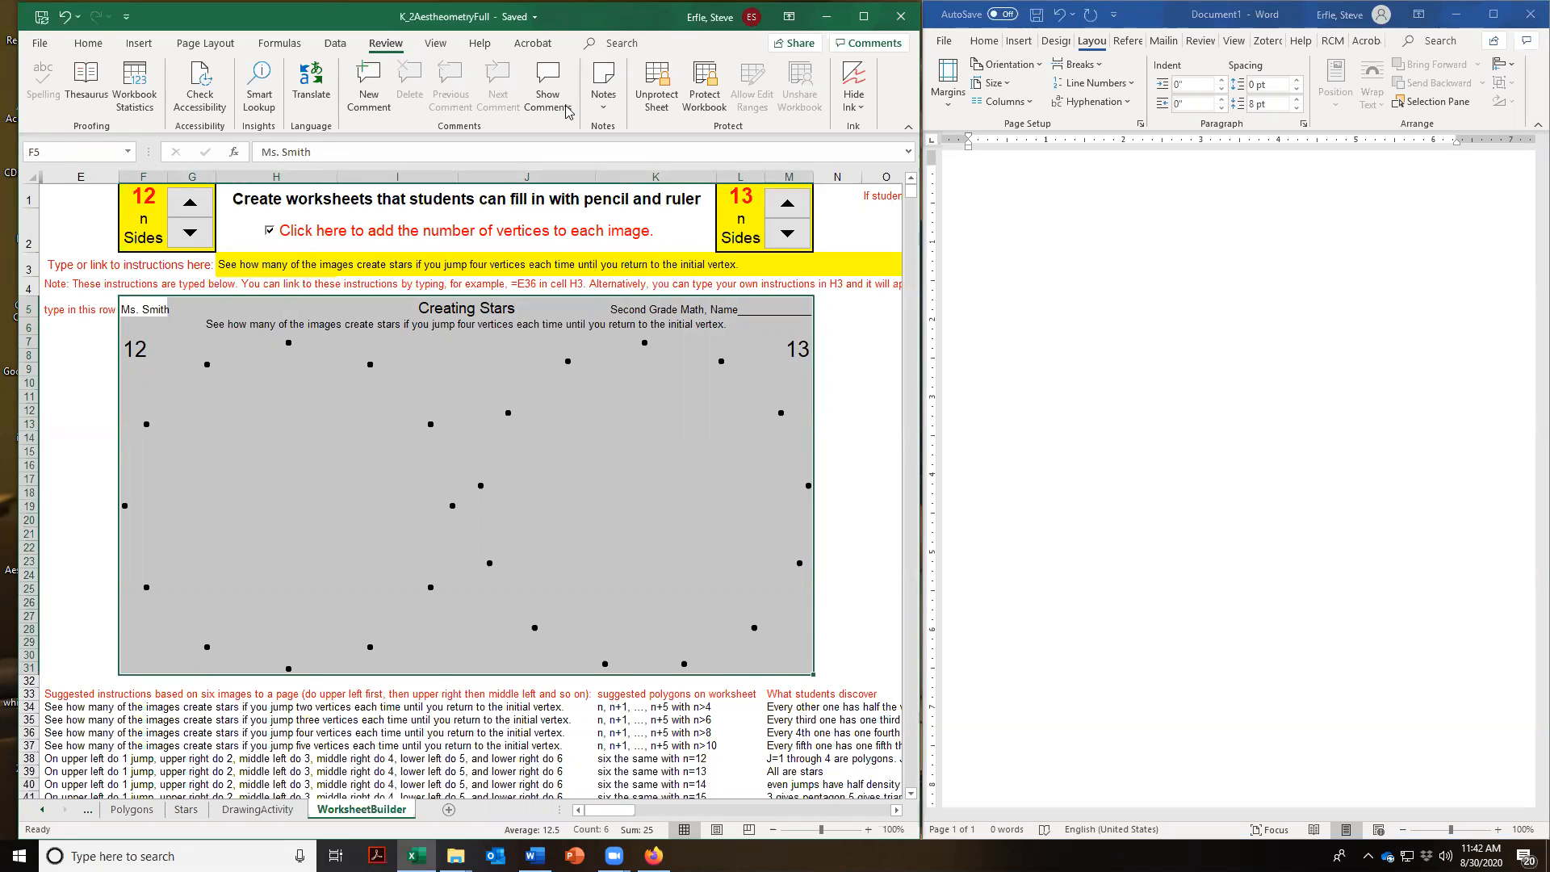
click(138, 309)
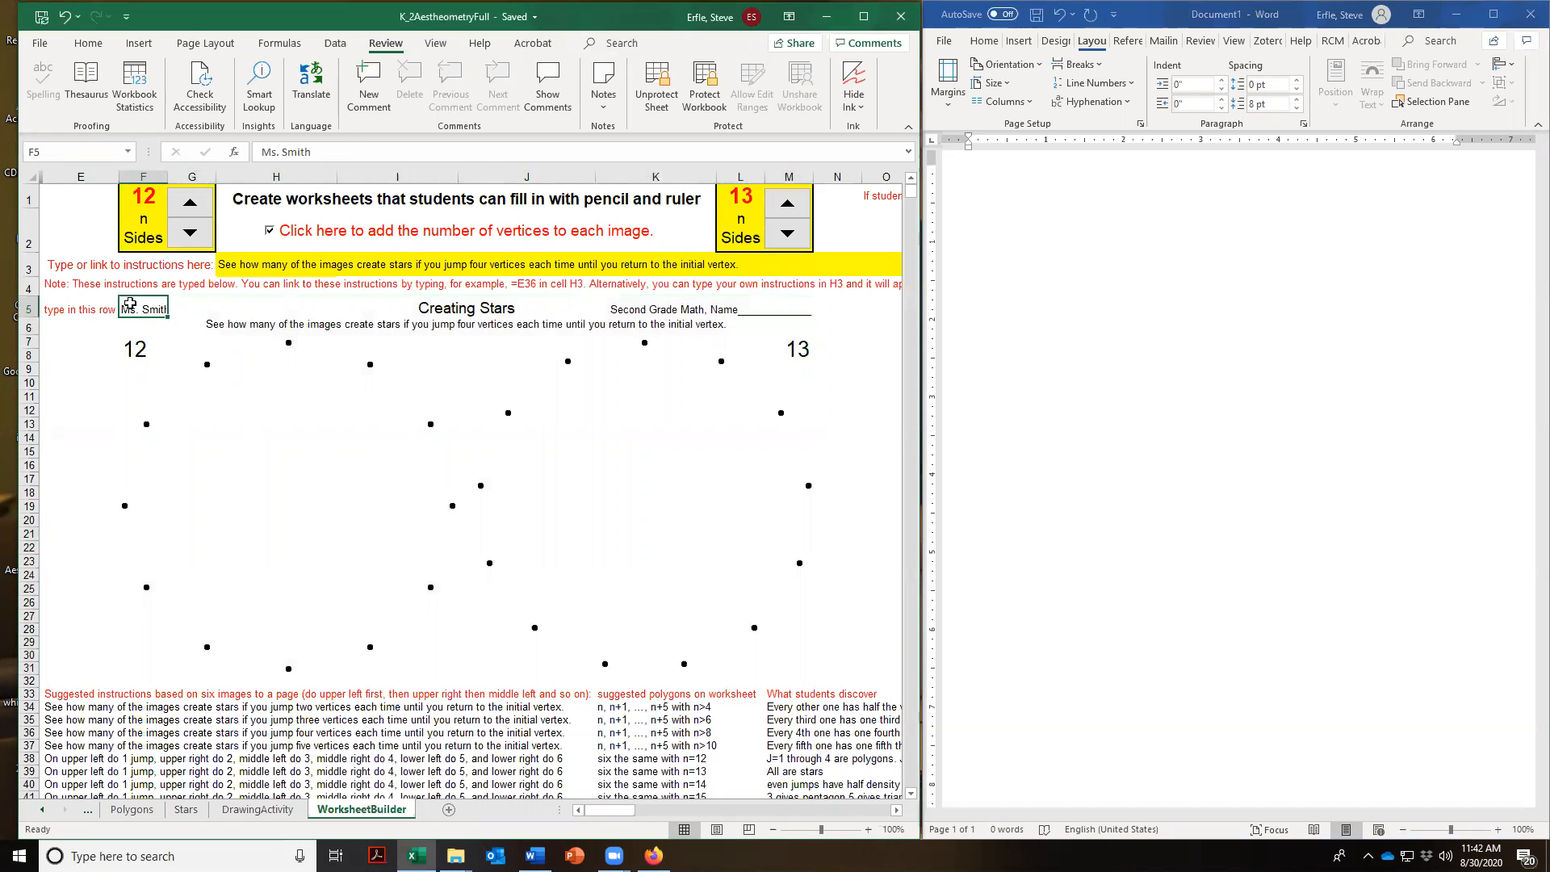
drag(133, 307, 578, 666)
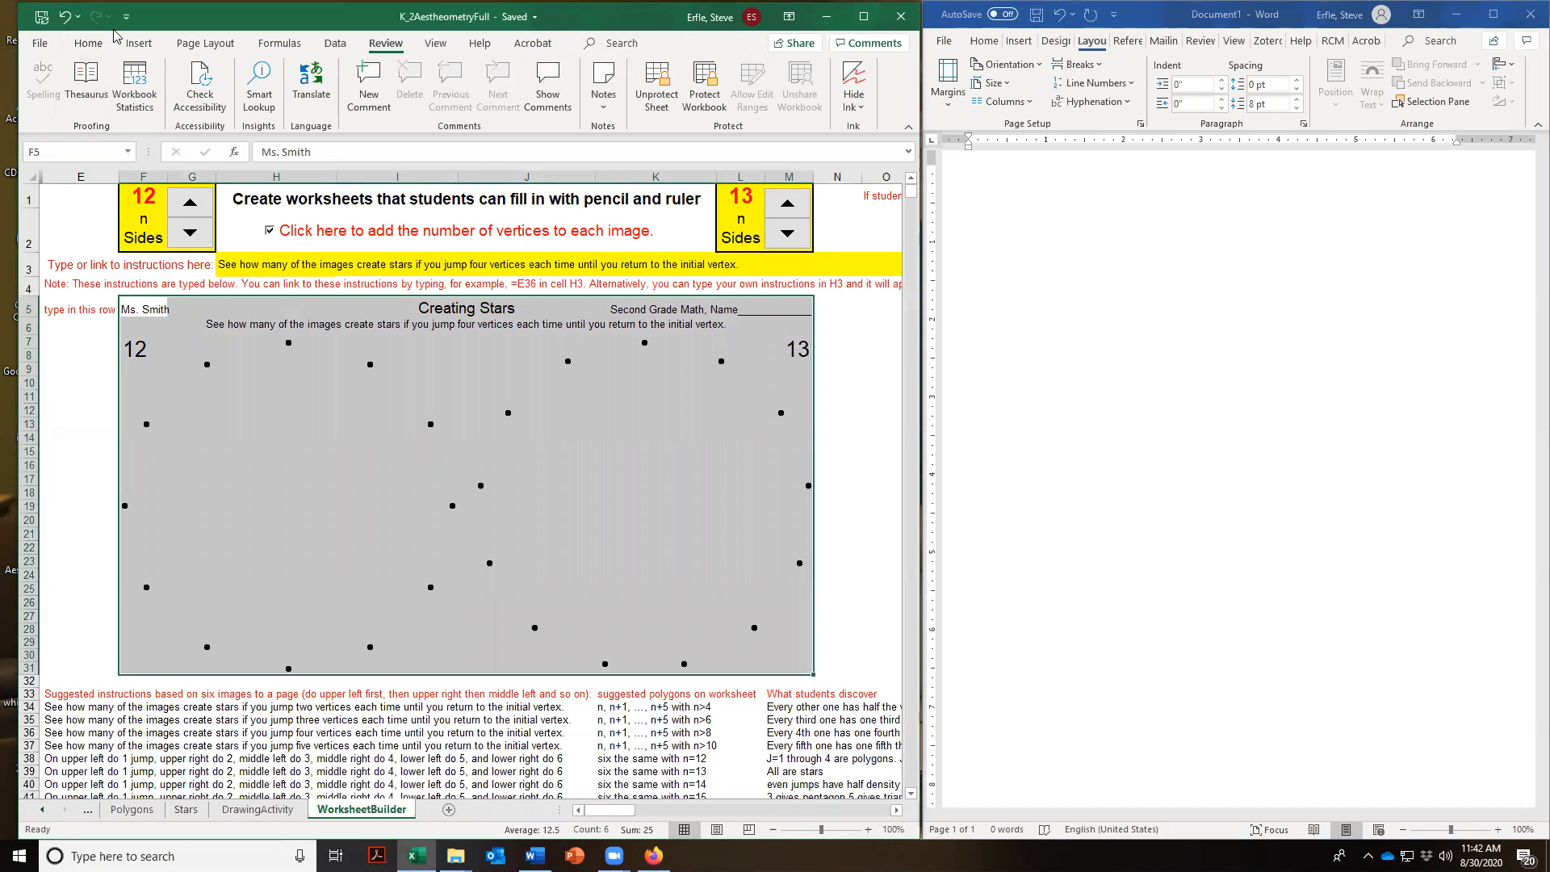
click(91, 43)
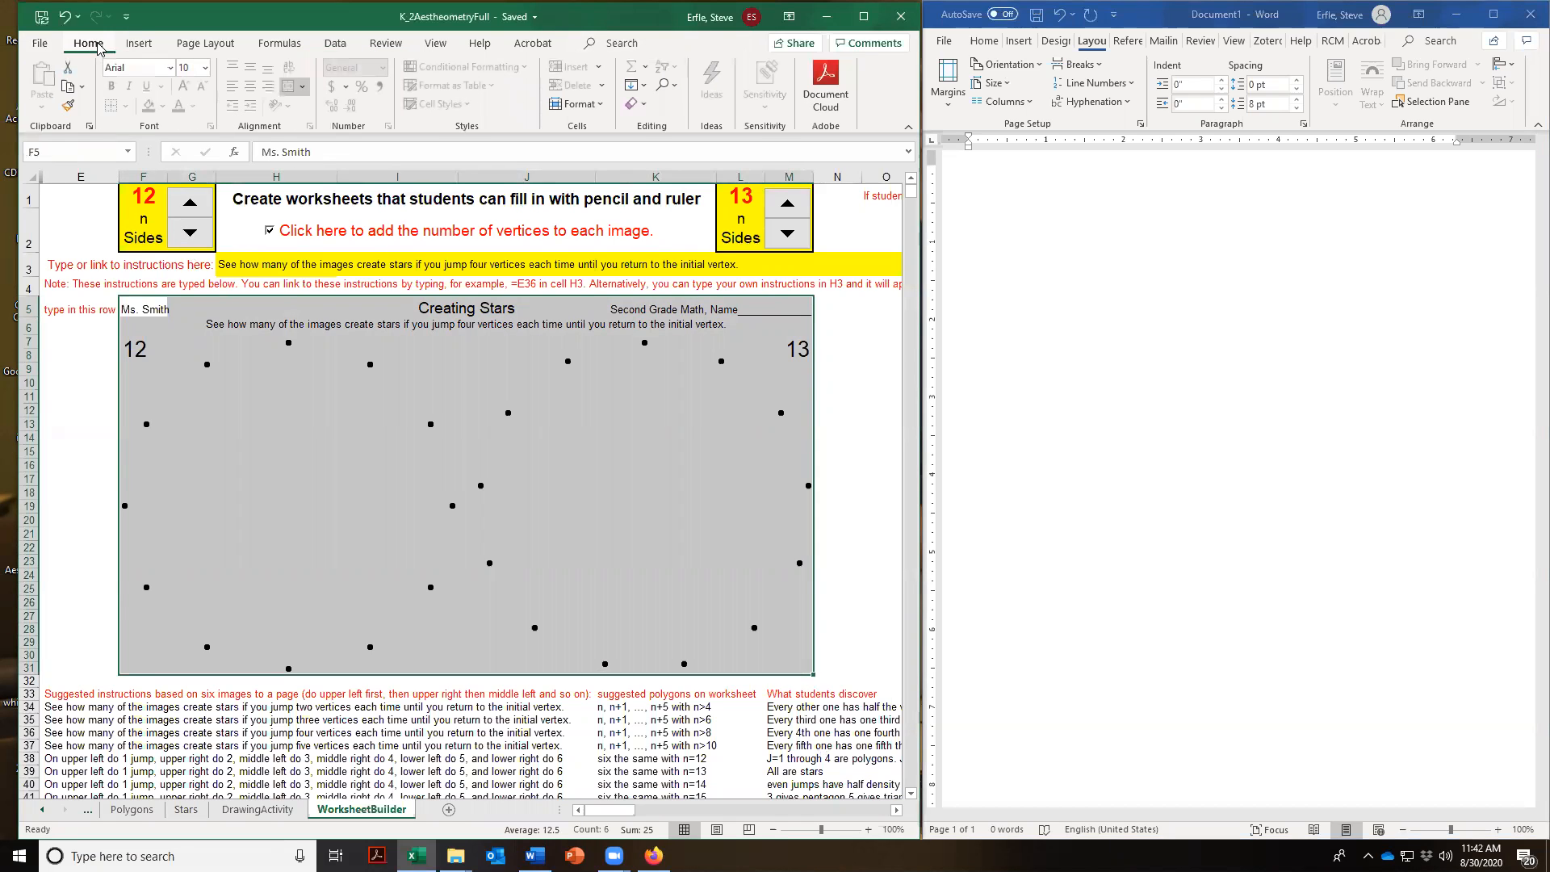
click(70, 95)
Paste the copied block into the Word document as Picture (Enhanced Metafile) and start a new line below it
click(1003, 232)
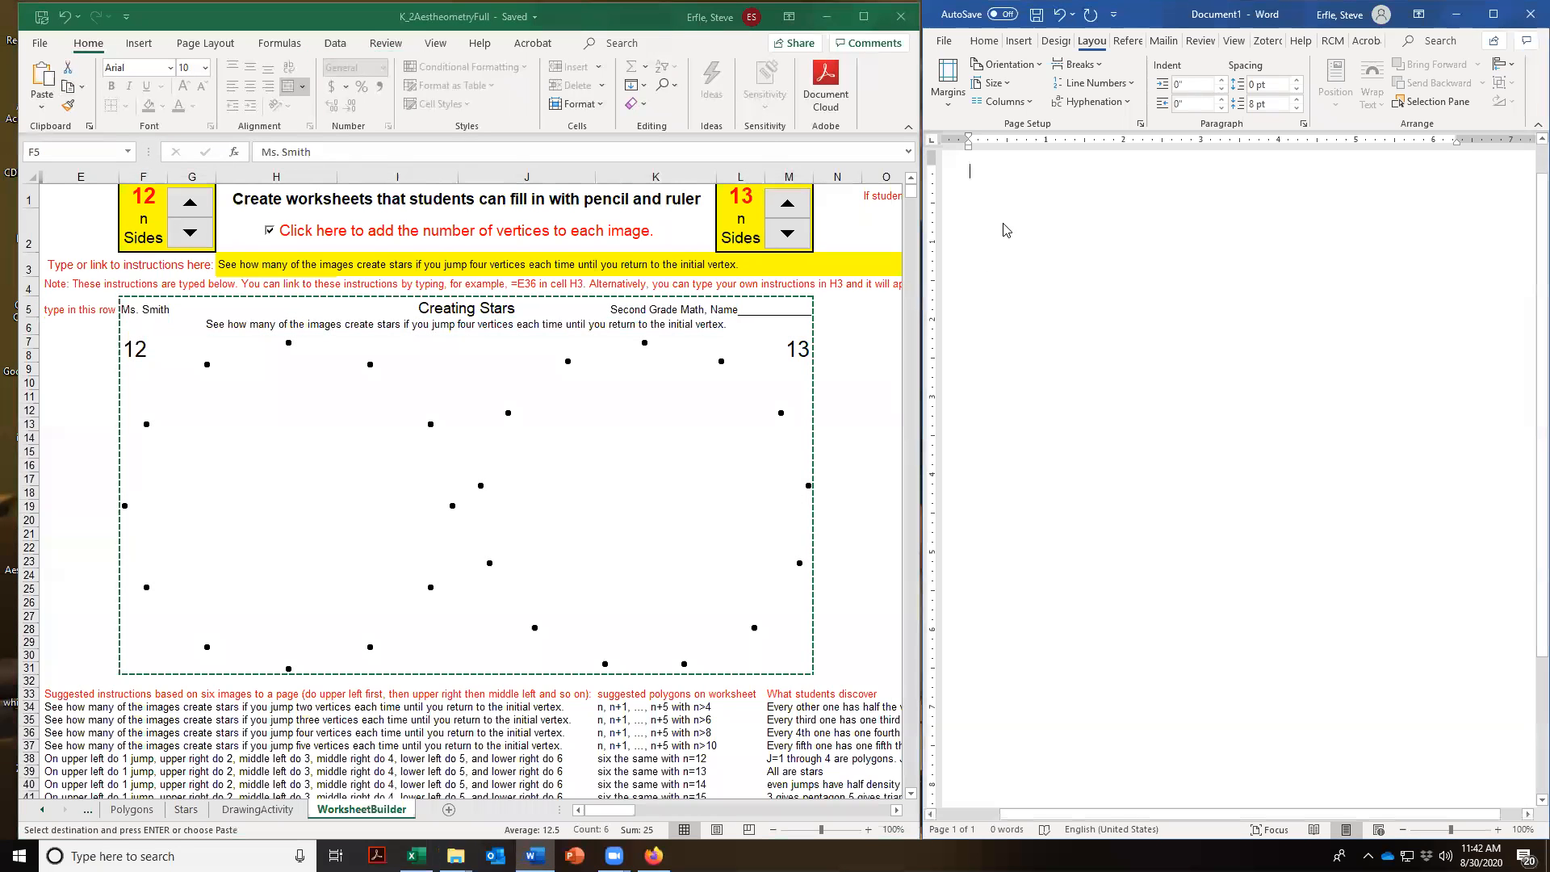
scroll(1129, 373, up, 1)
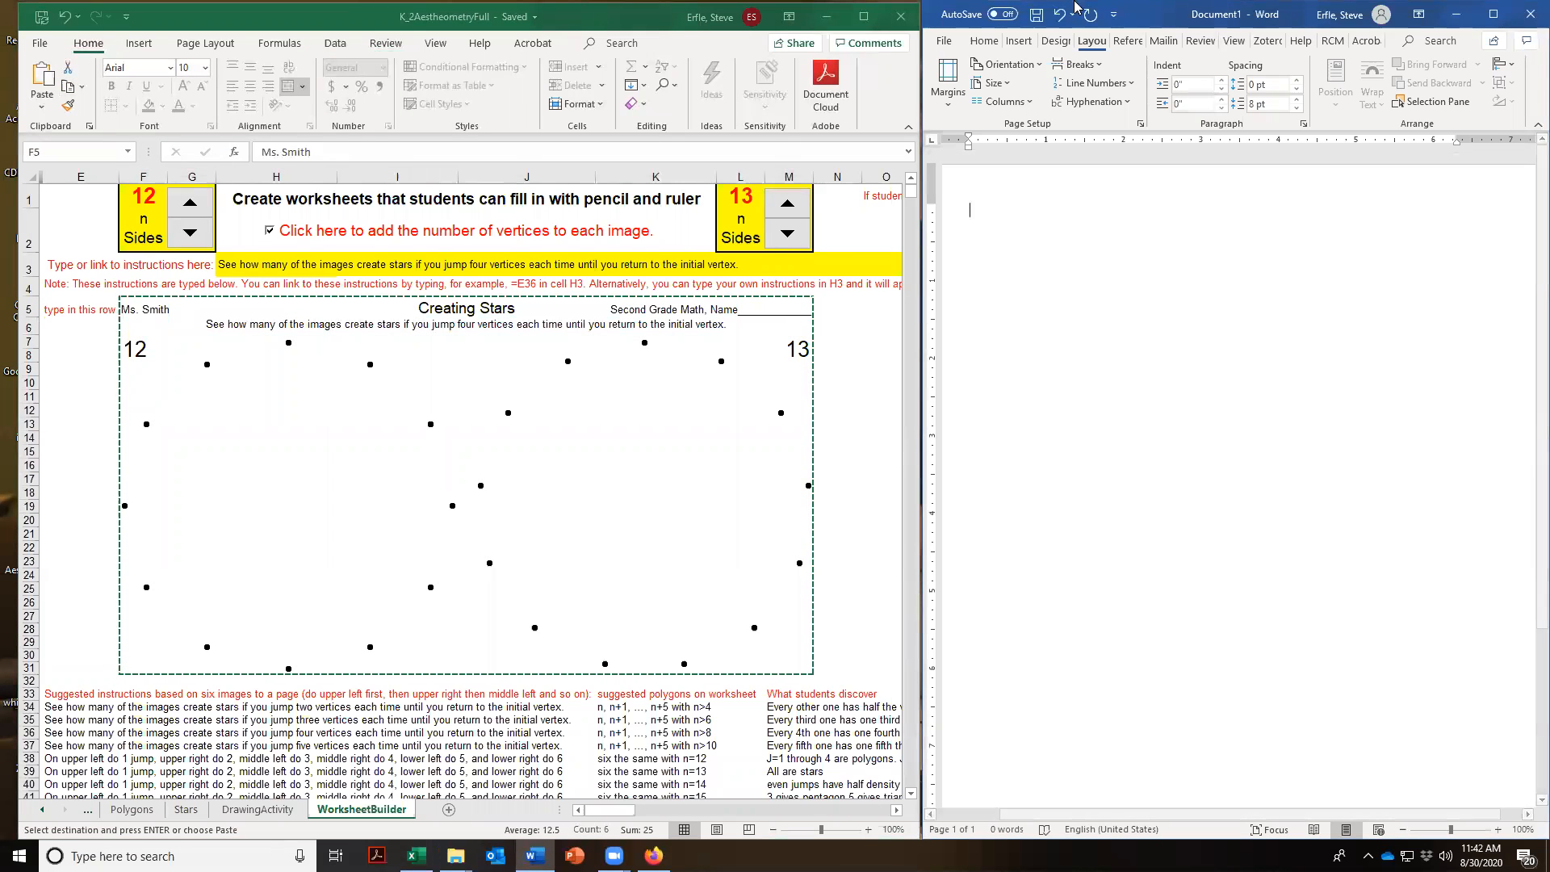
click(983, 41)
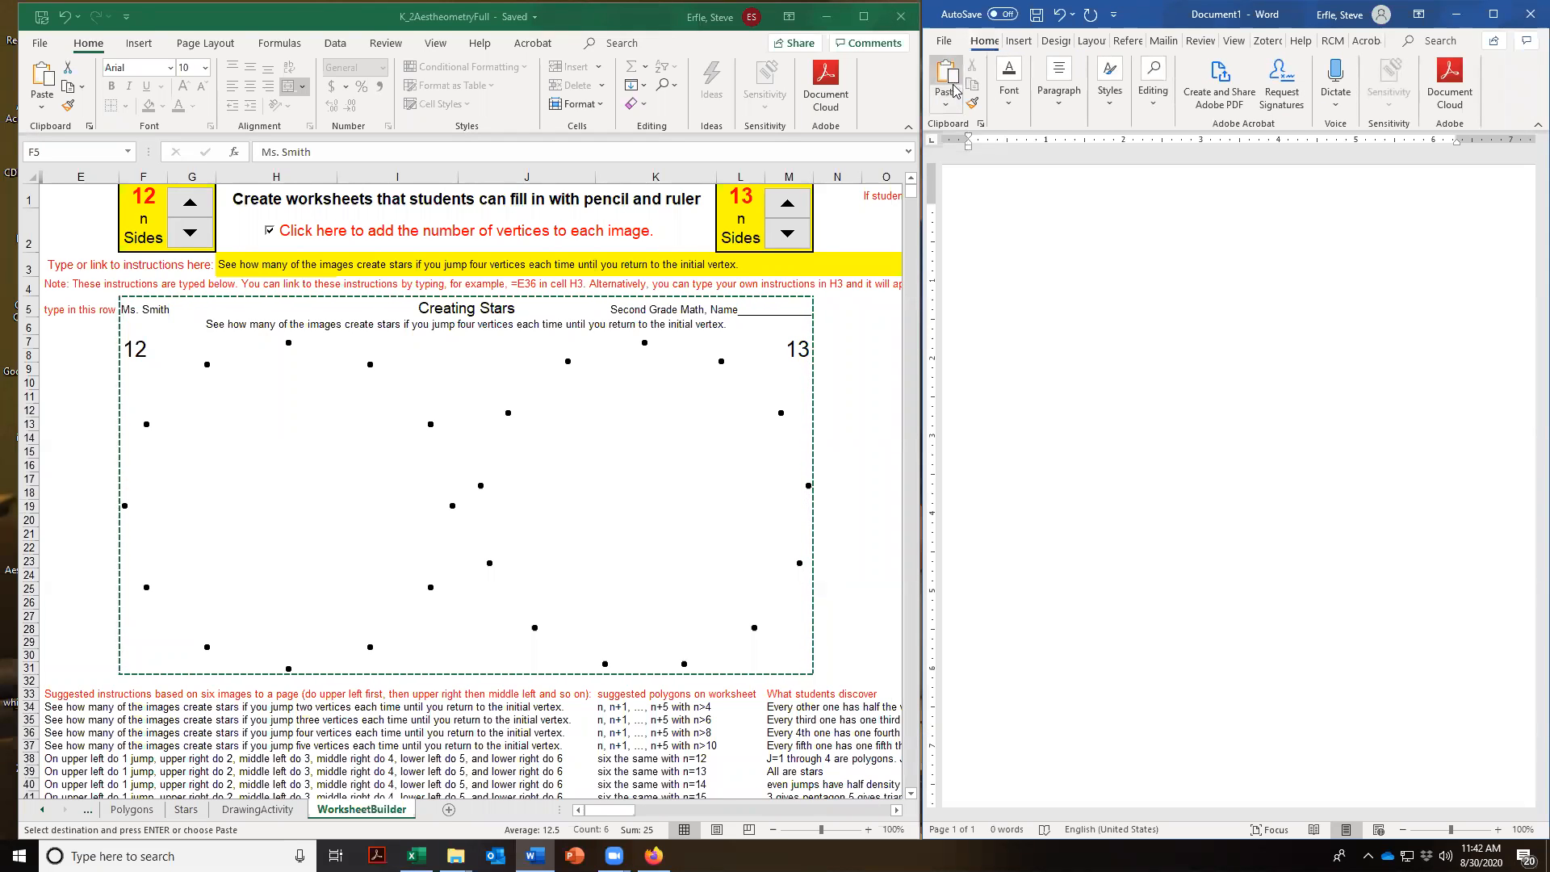
click(947, 108)
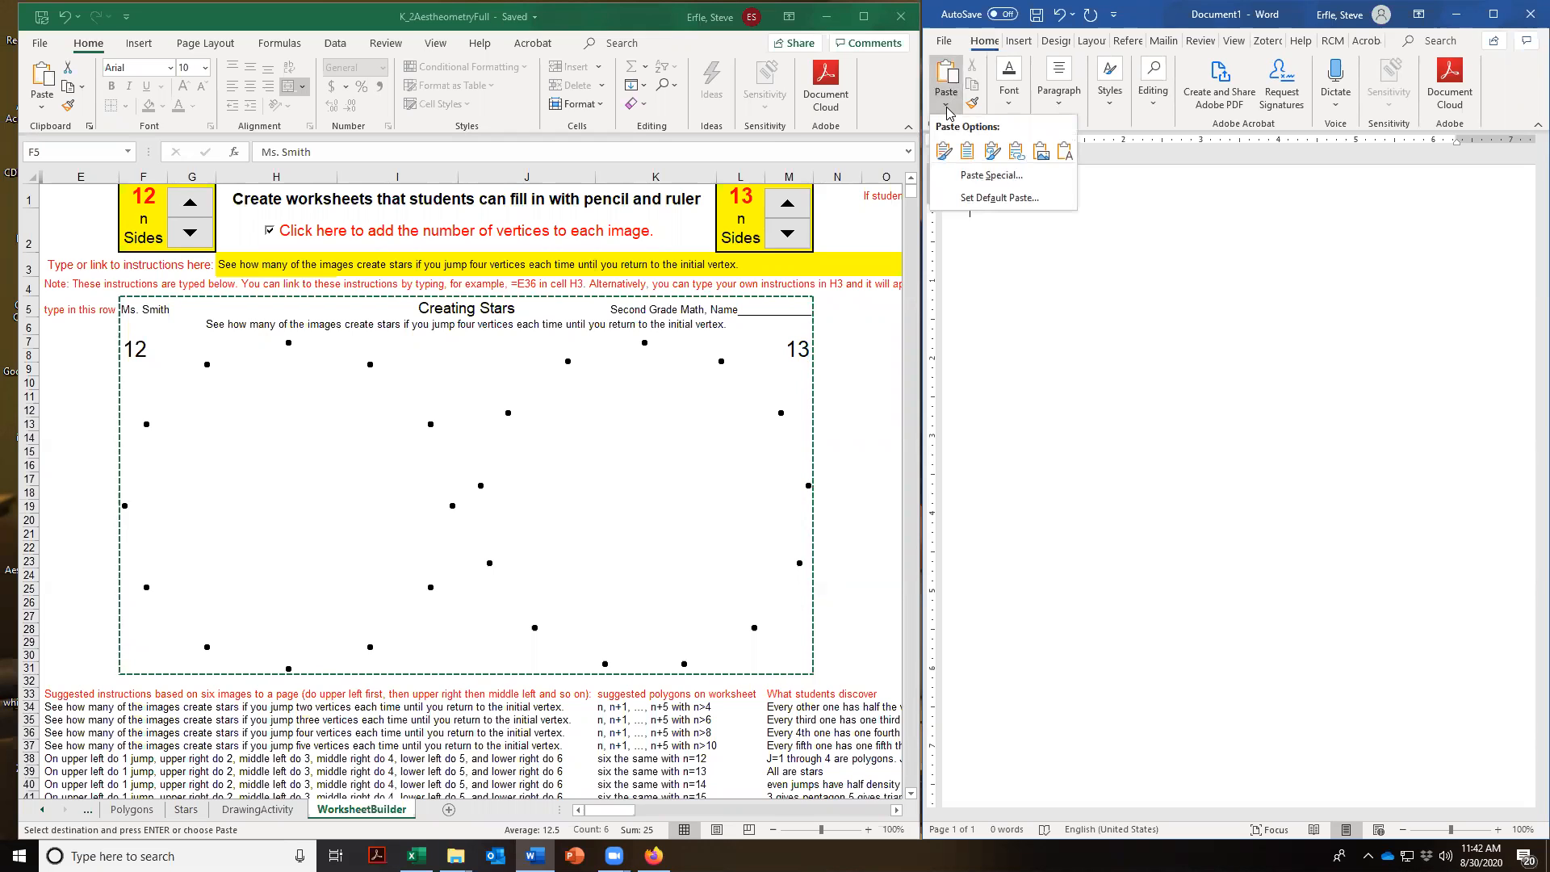
click(970, 176)
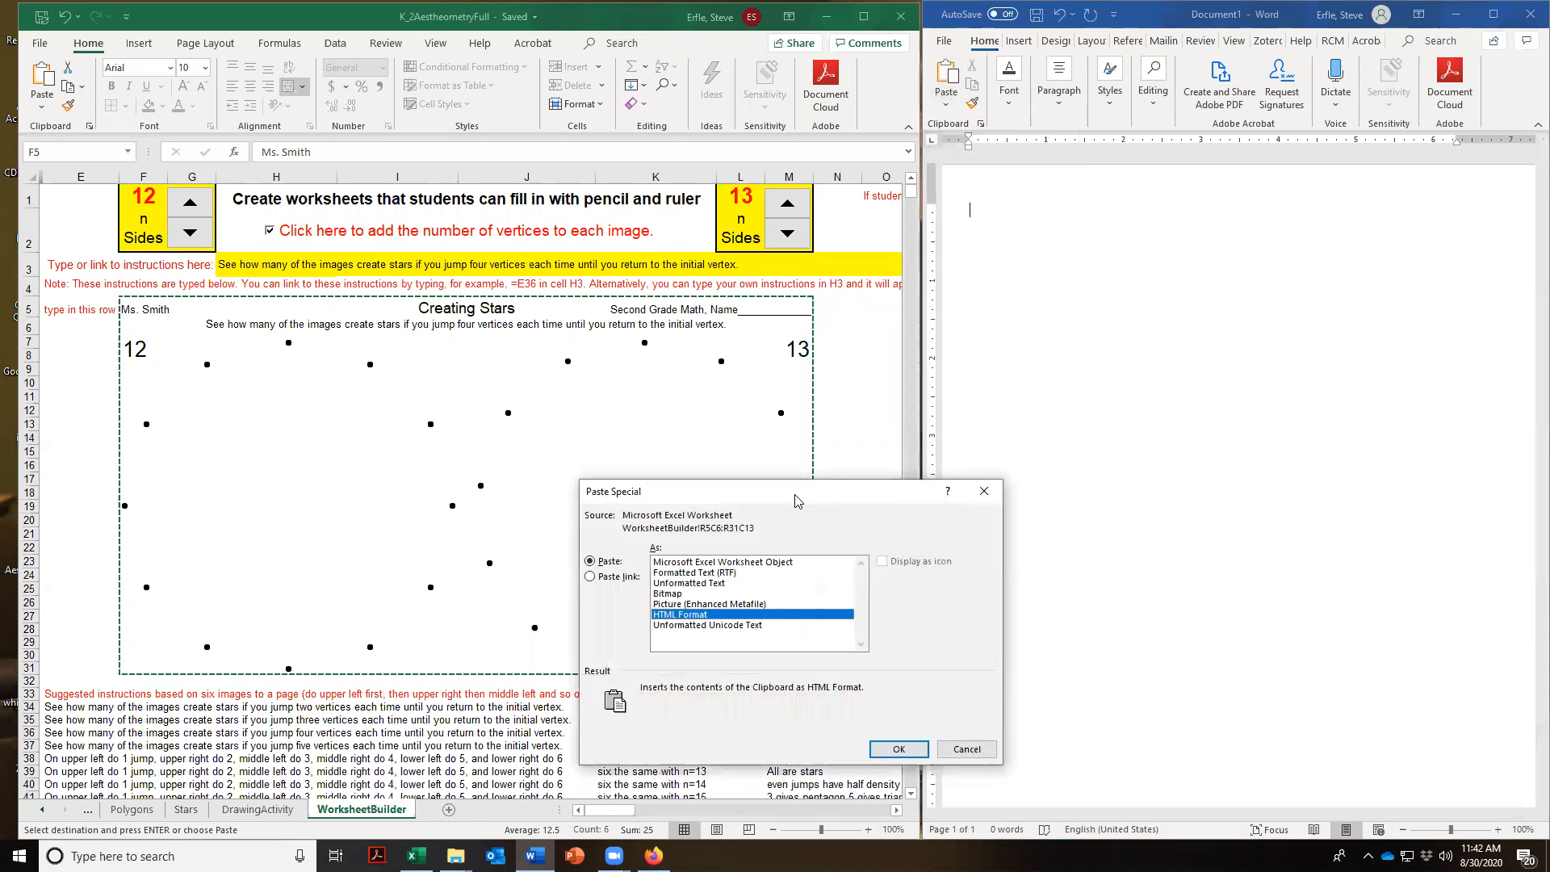
click(709, 604)
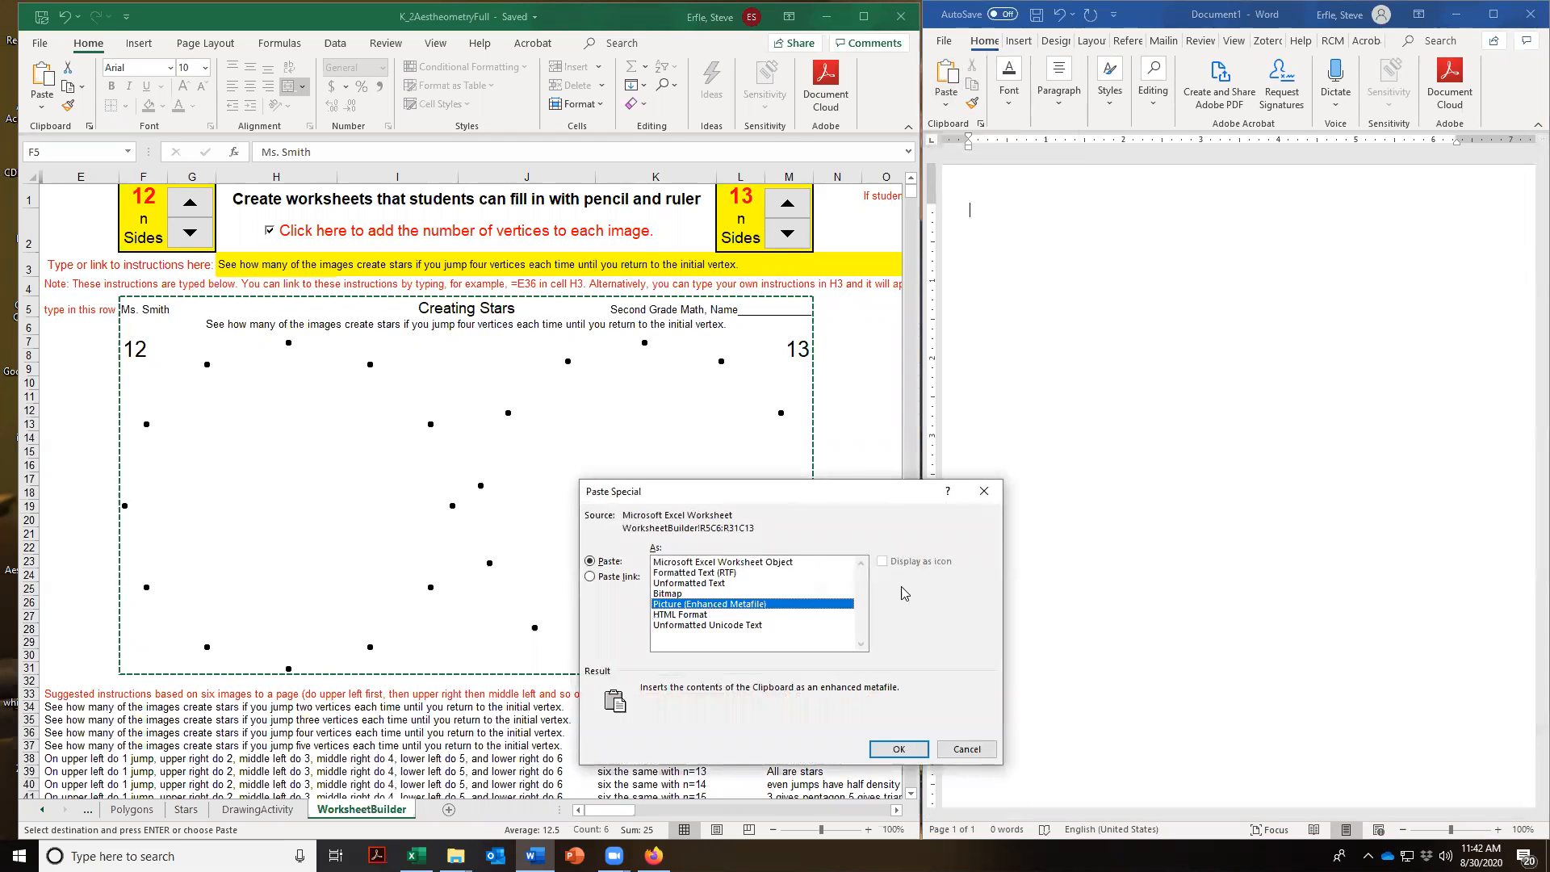
click(897, 749)
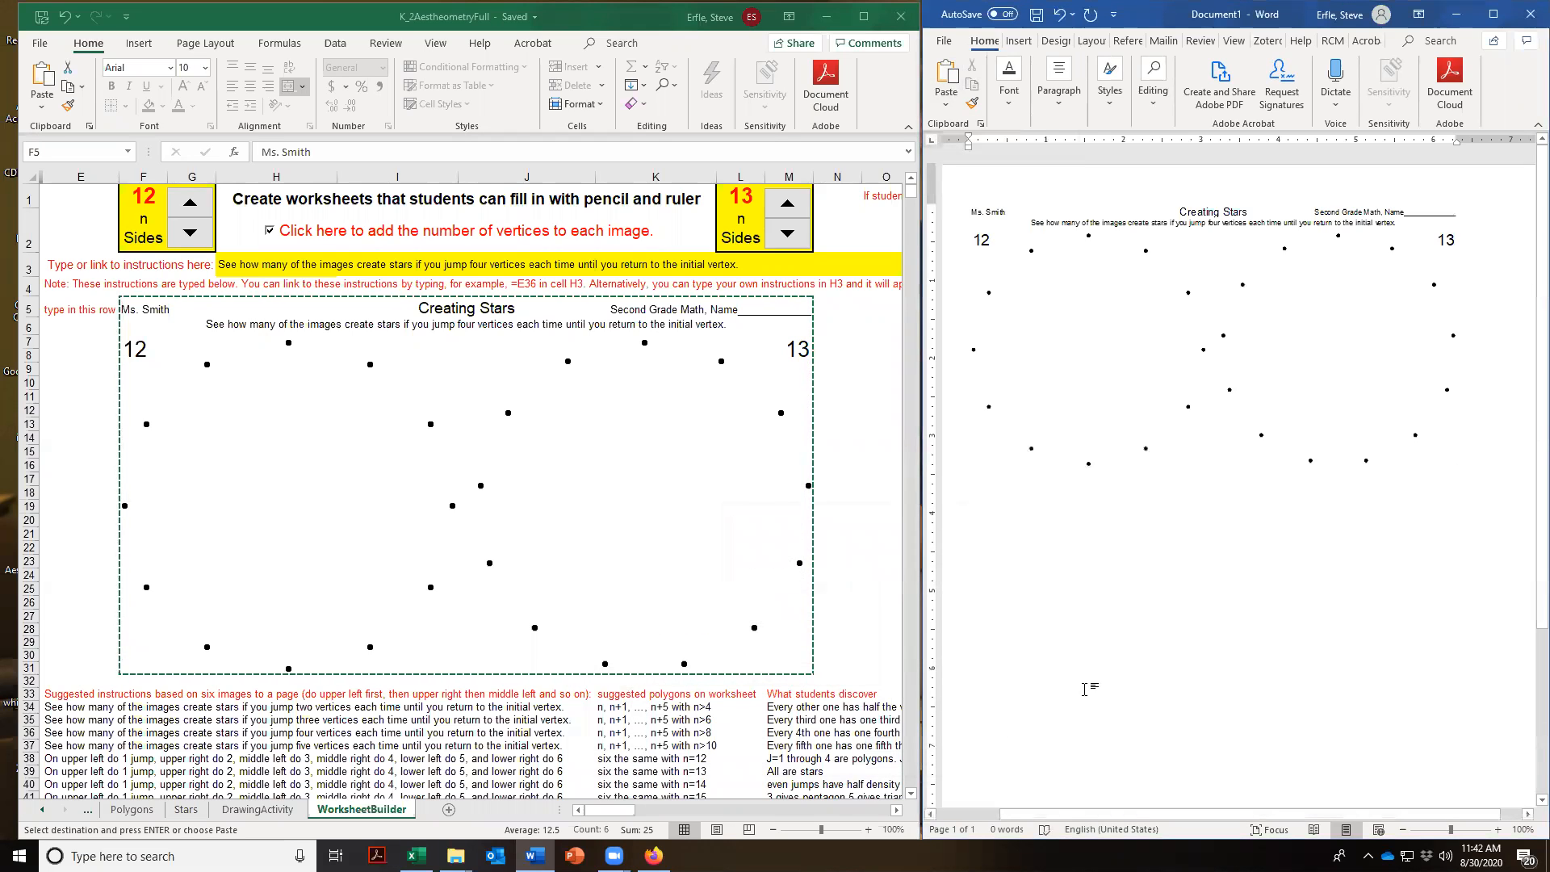
key(Return)
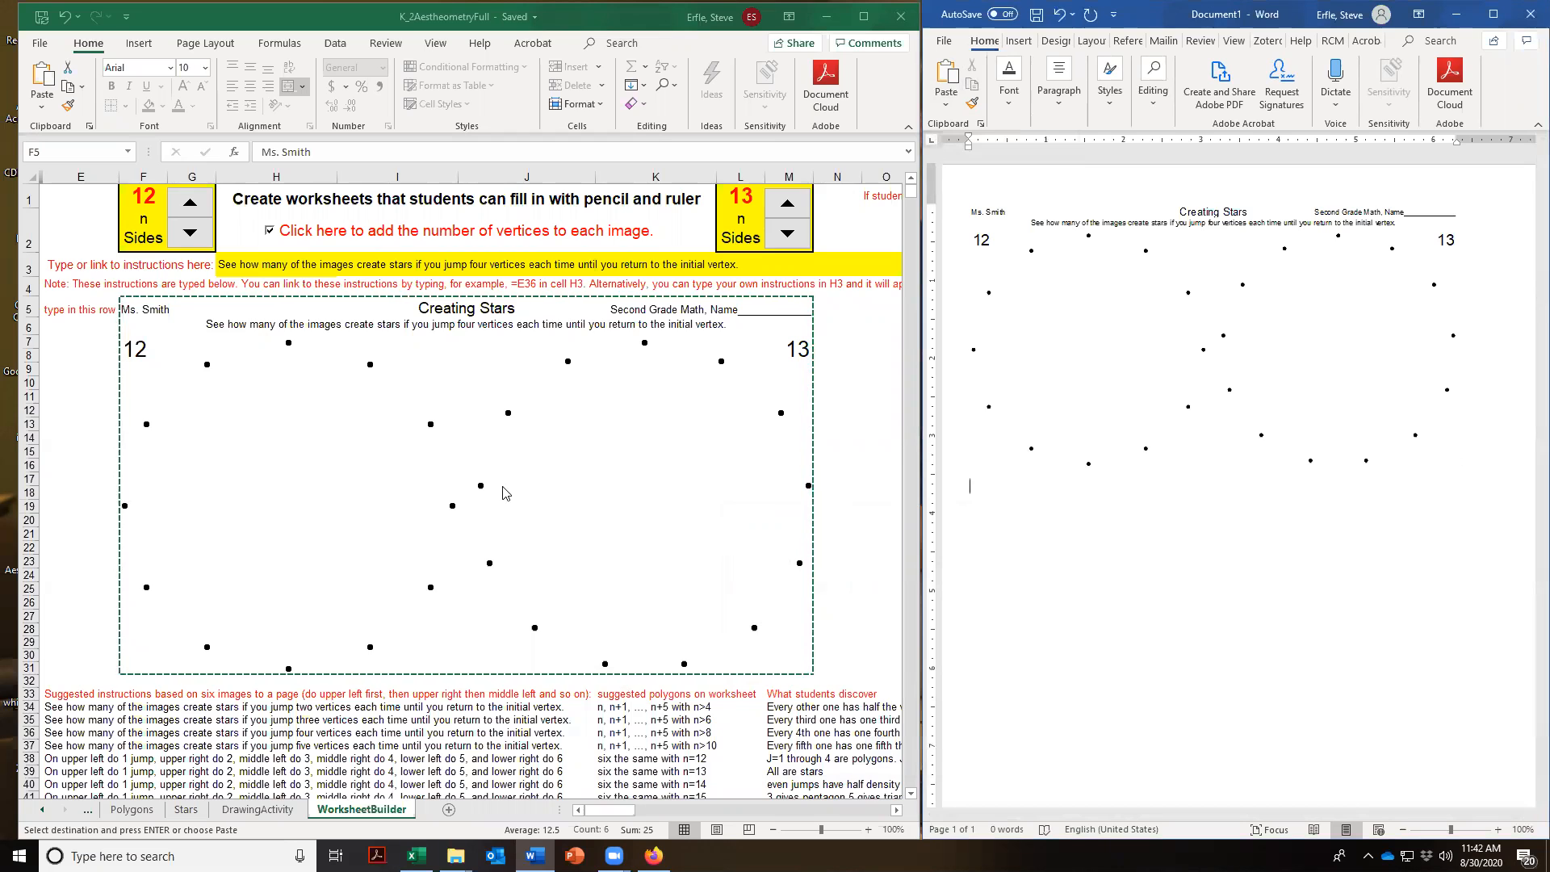
In the Excel worksheet, copy only the dot-image block F7:M31, leaving out the header and instruction rows
click(129, 310)
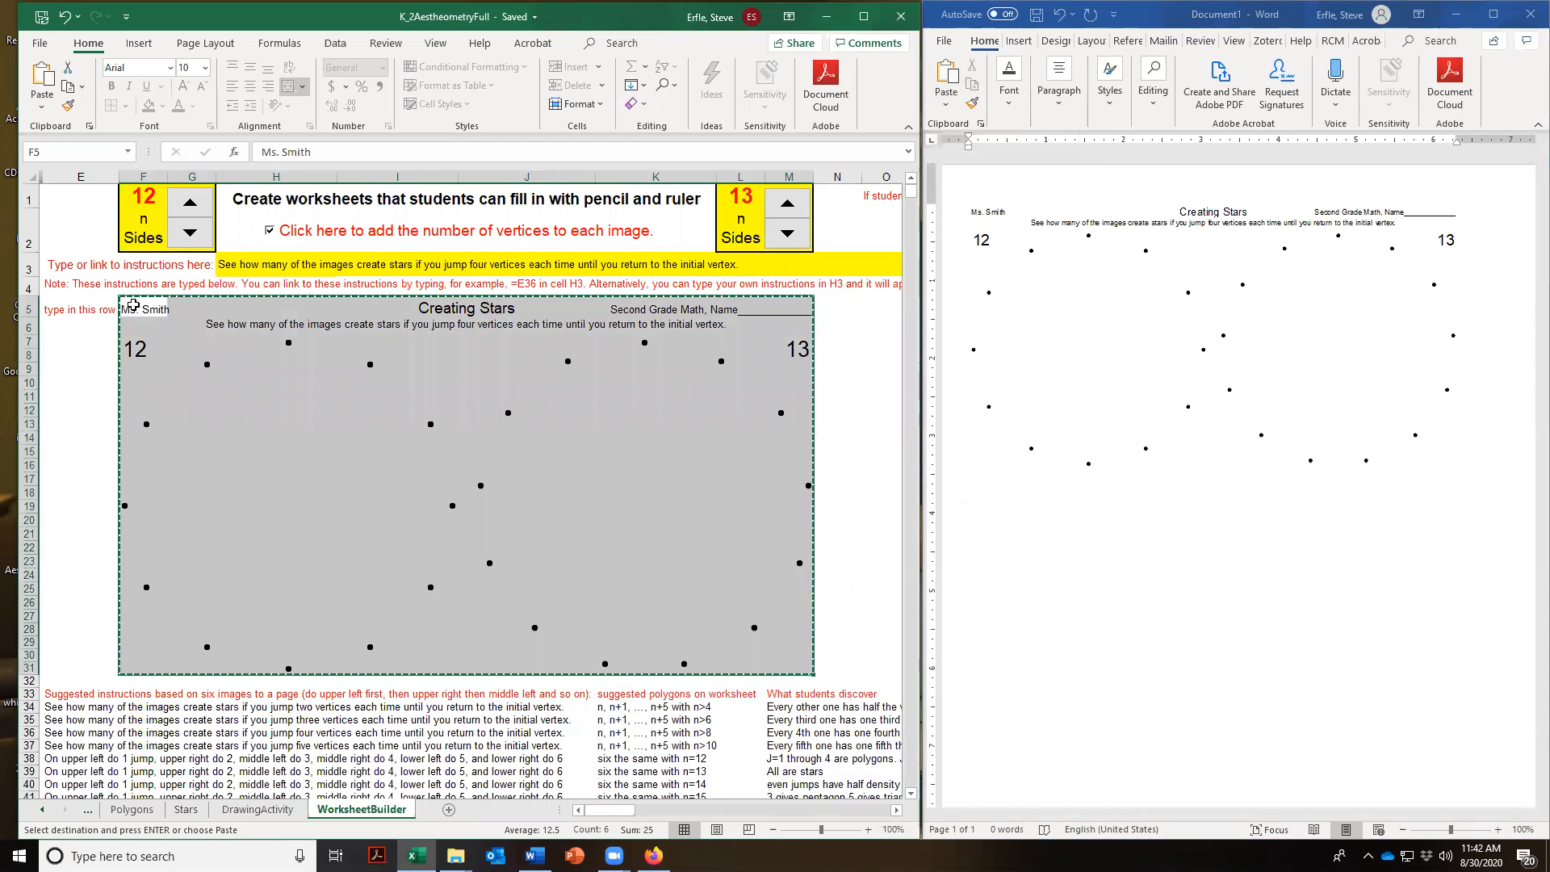
key(Down)
key(Down)
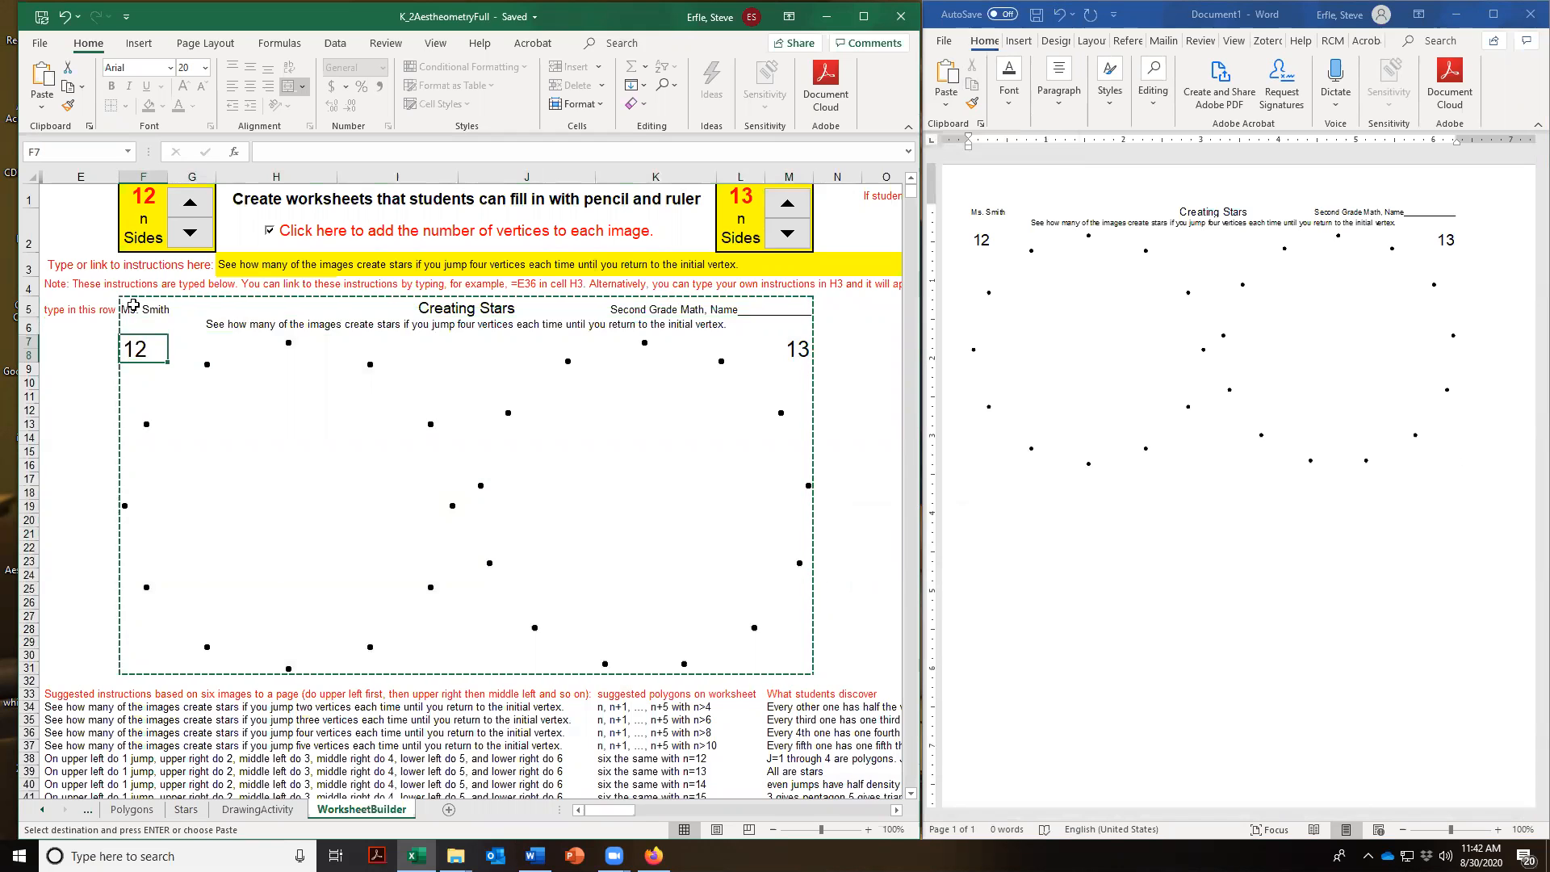
key(shift+Right)
key(shift+Right)
key(shift+Right)
key(shift+Right)
key(shift+Right)
key(shift+Right)
key(shift+Right)
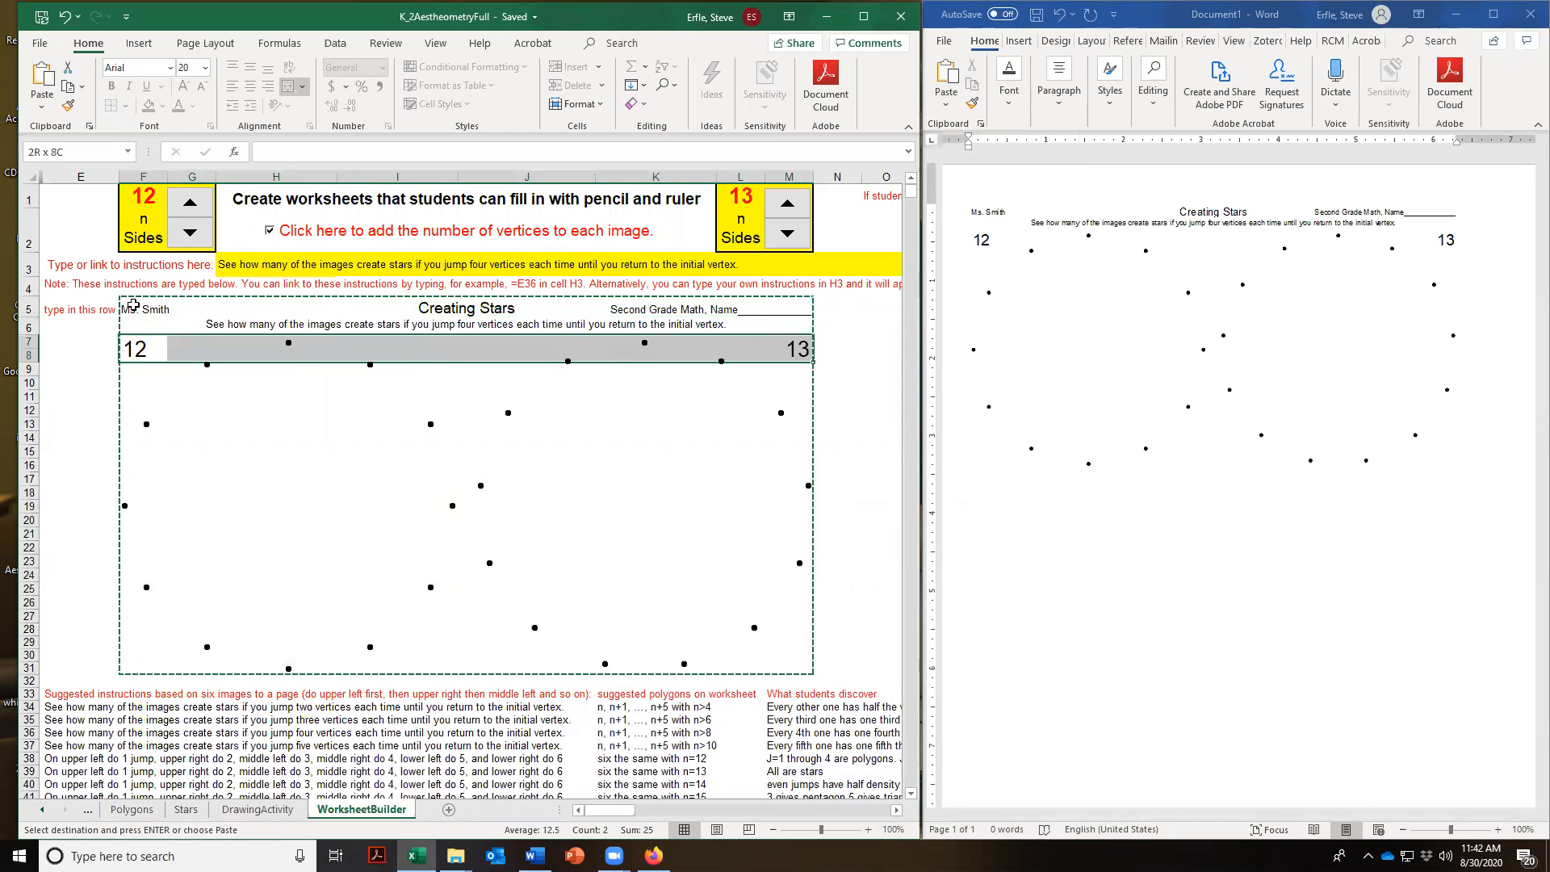
key(shift+Down)
key(shift+Down)
key(shift+Down)
key(shift+Down)
key(shift+Down)
key(shift+Down)
key(shift+Down)
key(shift+Down)
key(shift+Down)
key(shift+Down)
key(shift+Down)
key(shift+Down)
key(shift+Down)
key(shift+Down)
key(shift+Down)
key(shift+Down)
key(shift+Down)
key(shift+Down)
key(shift+Down)
key(shift+Down)
key(shift+Down)
key(shift+Down)
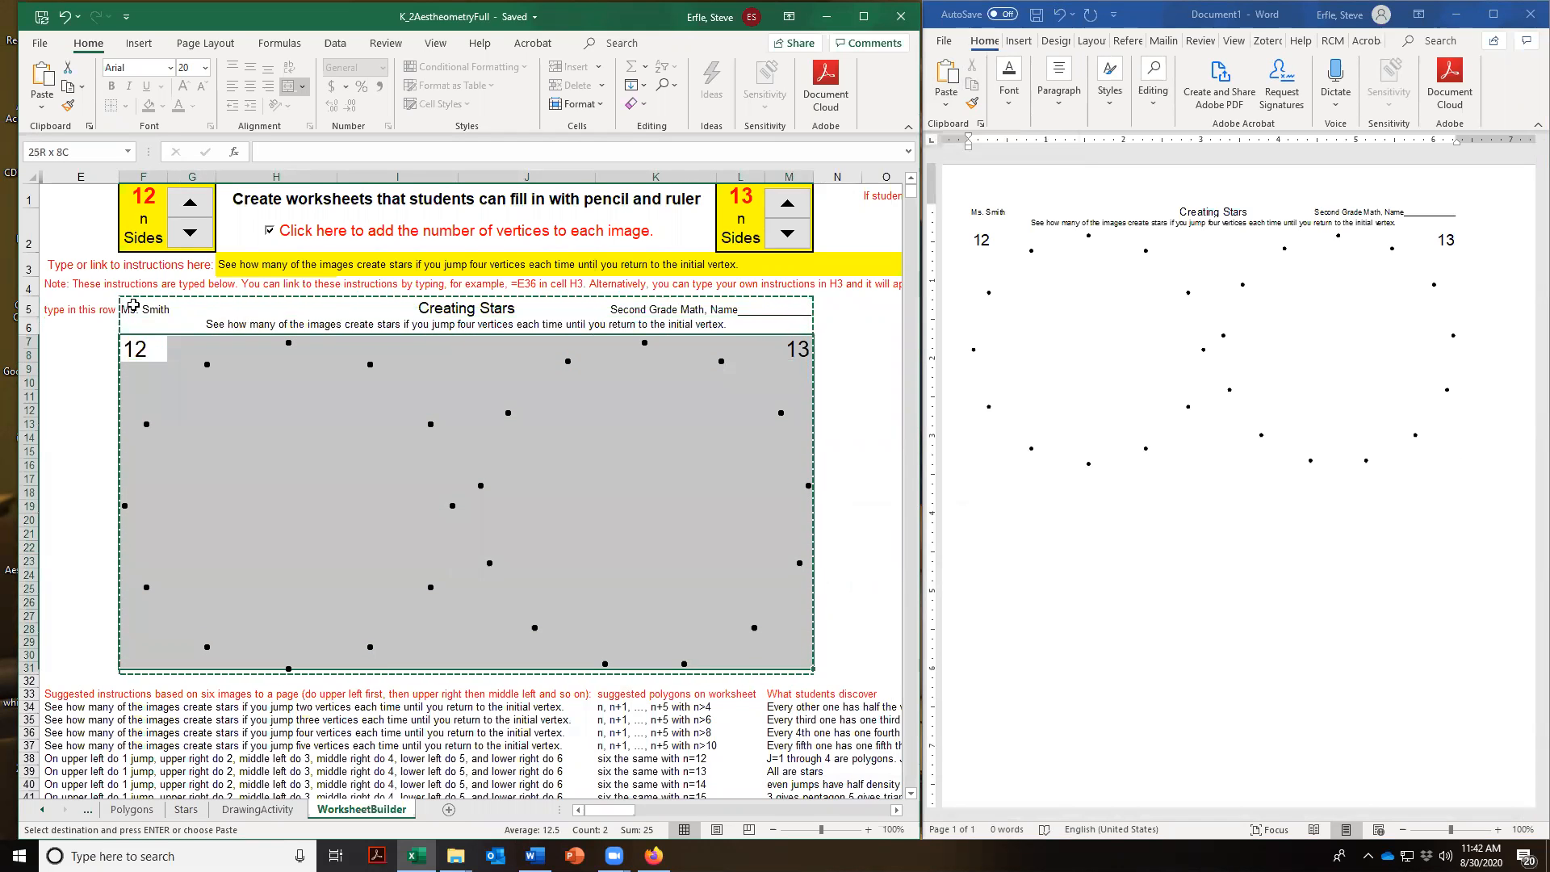
click(71, 87)
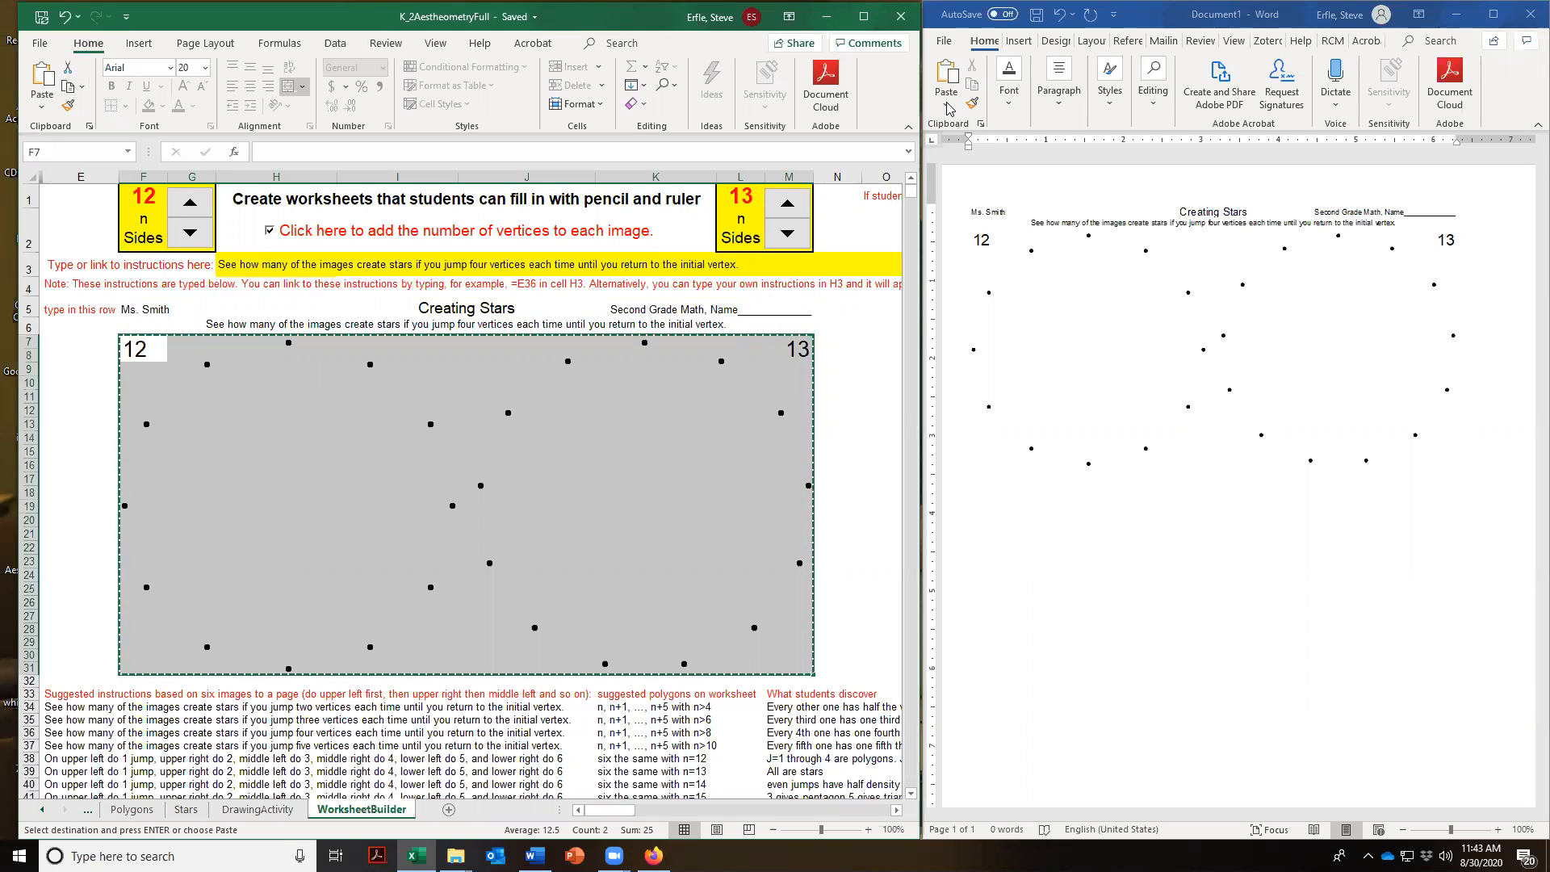
Paste the copied 12- and 13-sided block below the first picture in Word as Picture (Enhanced Metafile), and delete that duplicate picture
click(1042, 560)
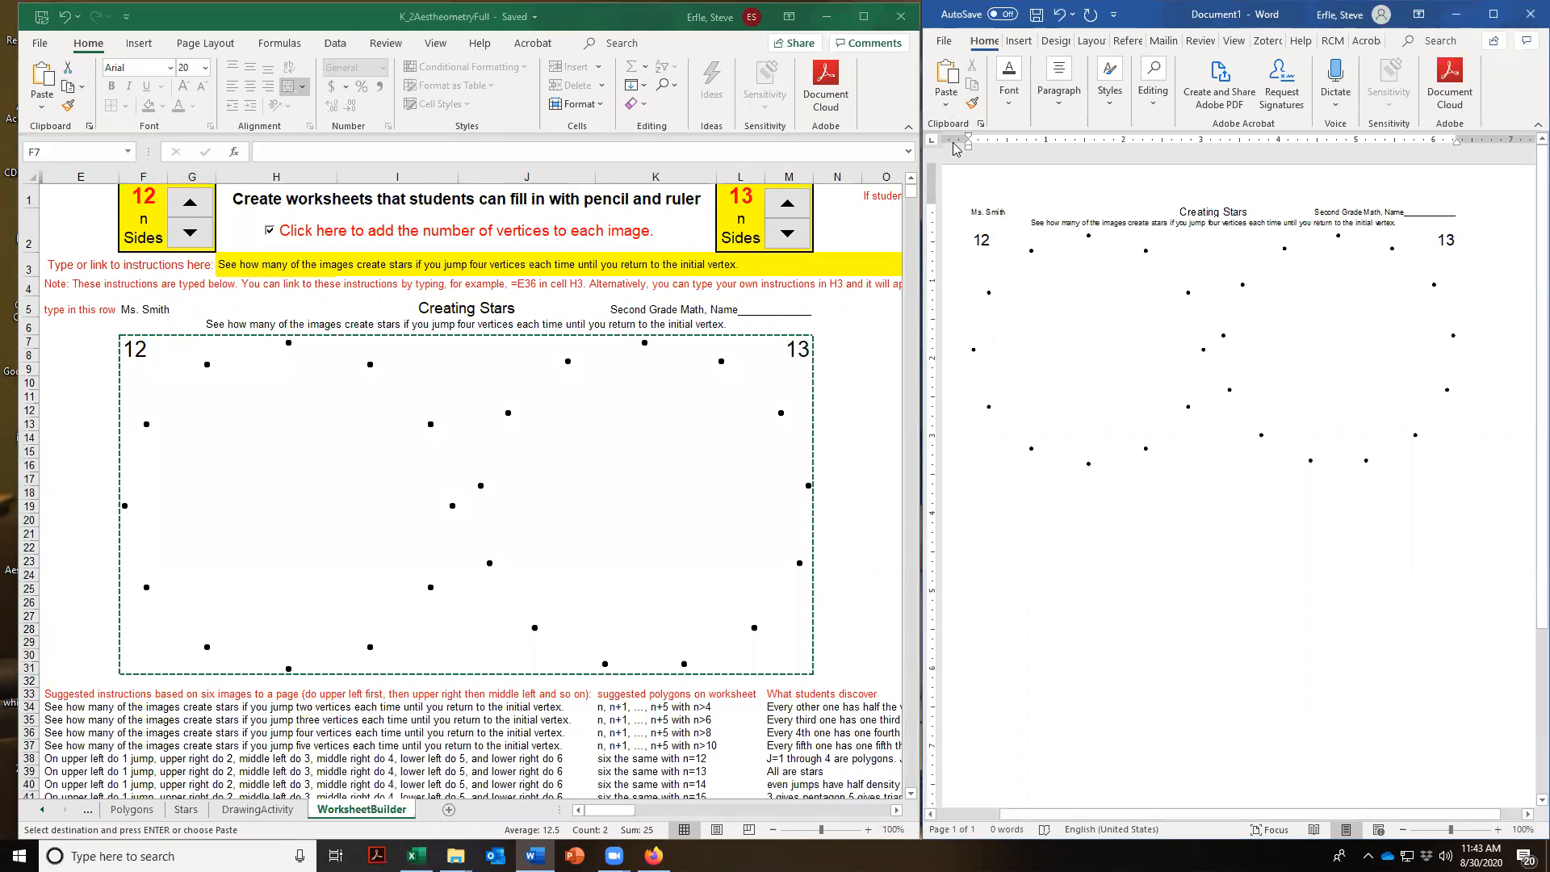
click(947, 103)
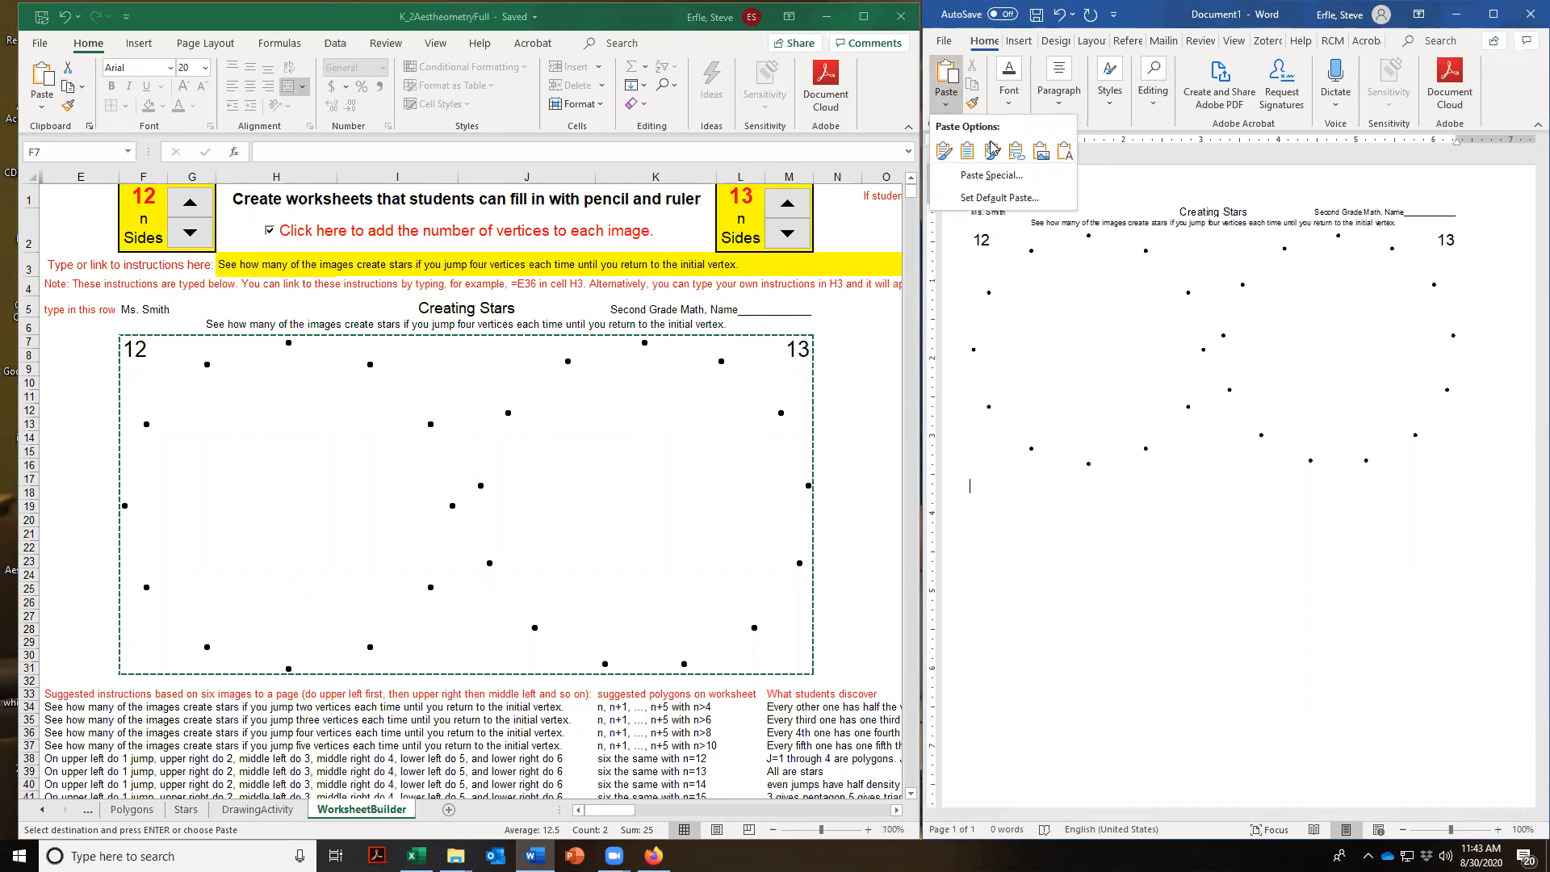
click(992, 175)
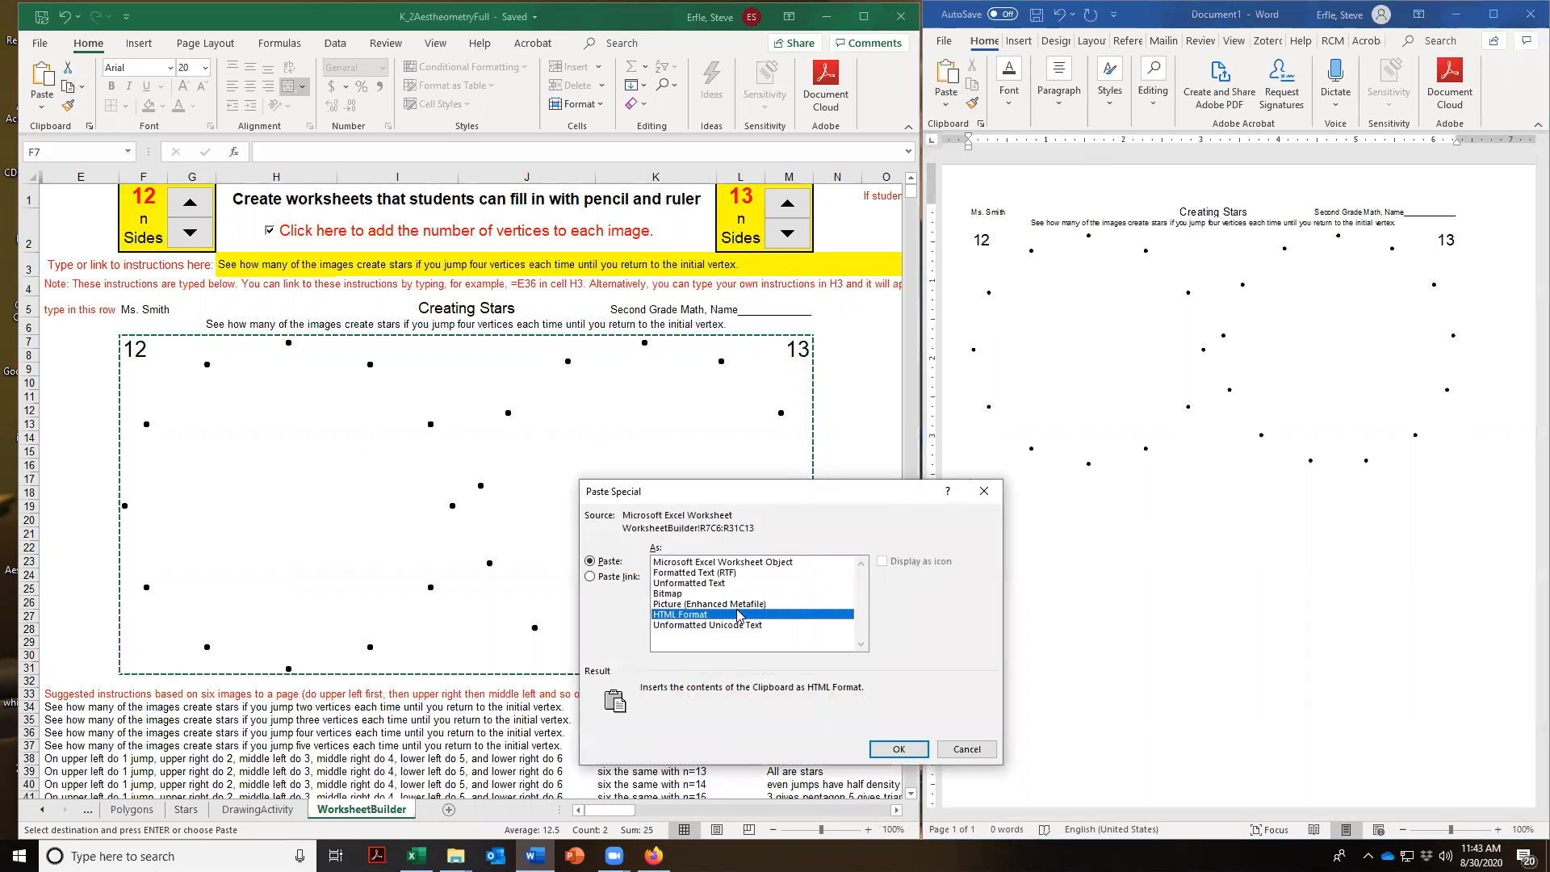
click(727, 604)
click(898, 749)
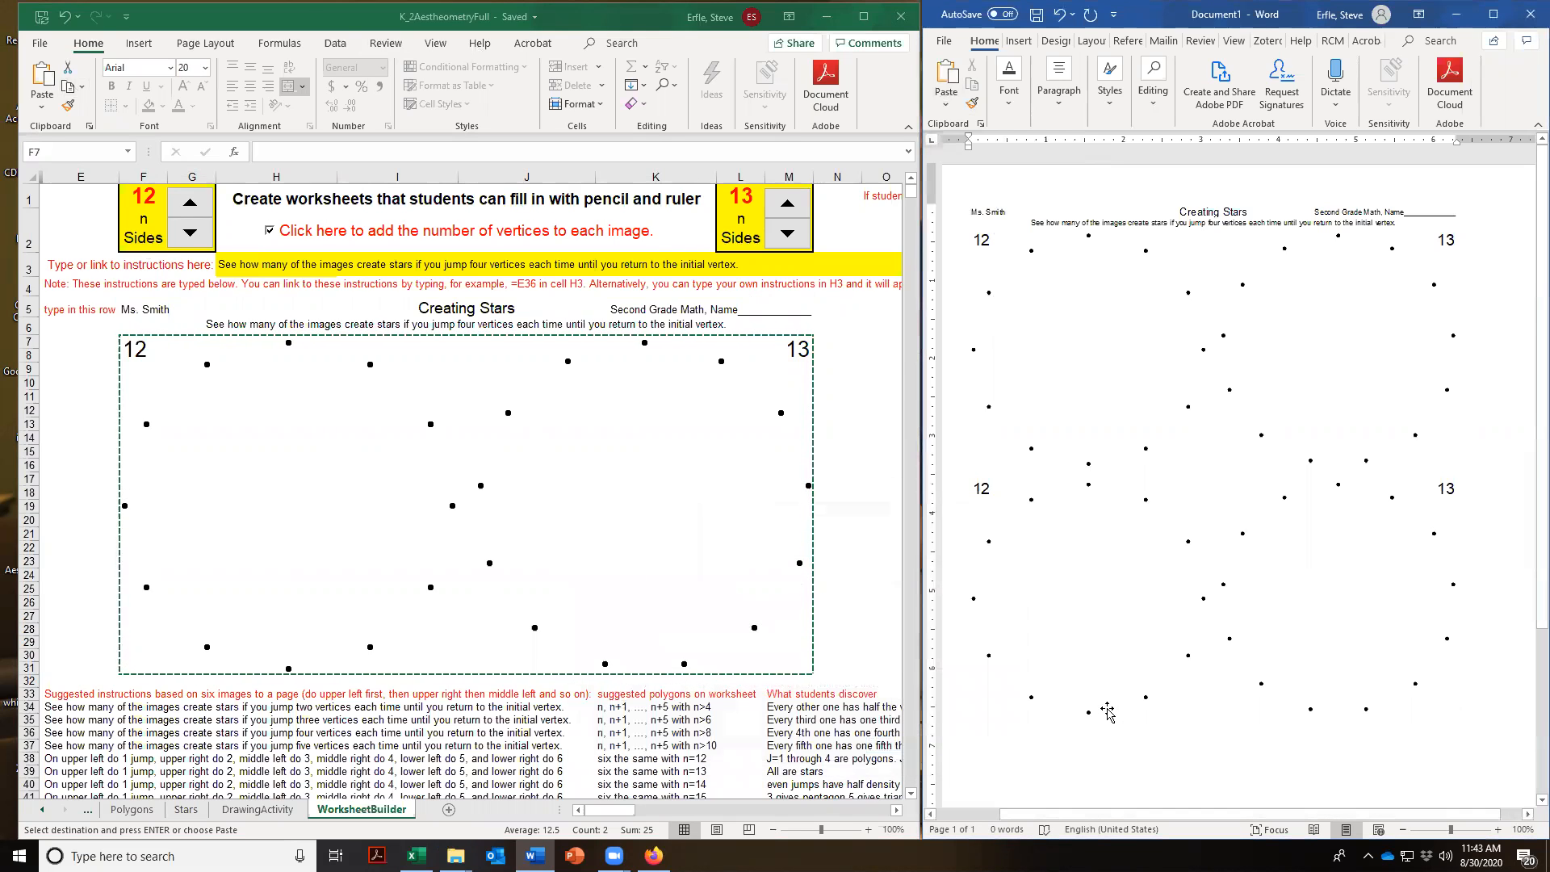
click(1146, 693)
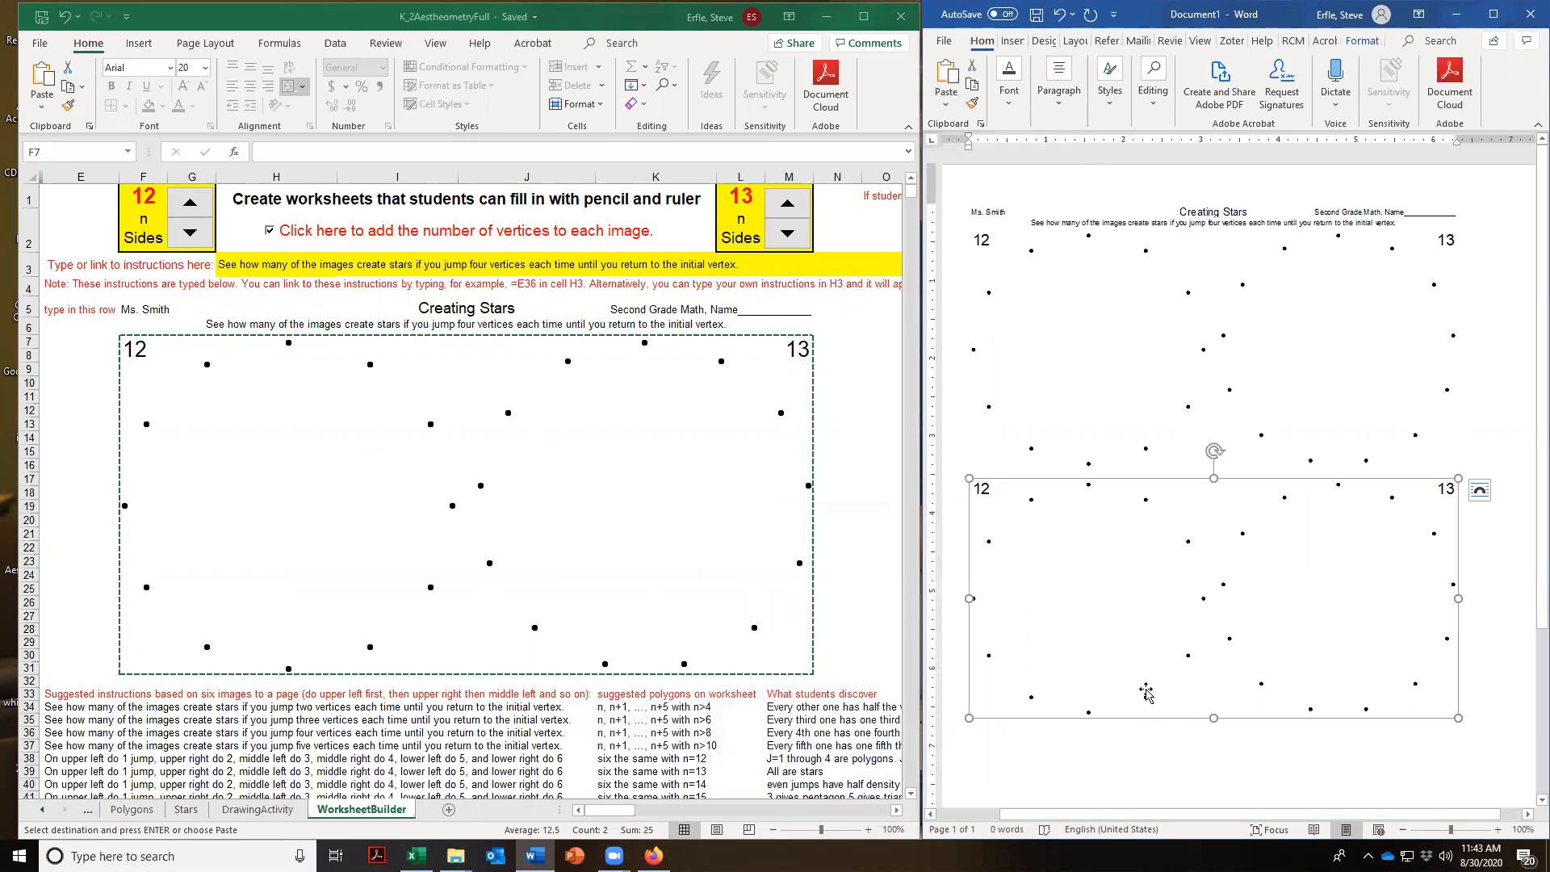
key(Delete)
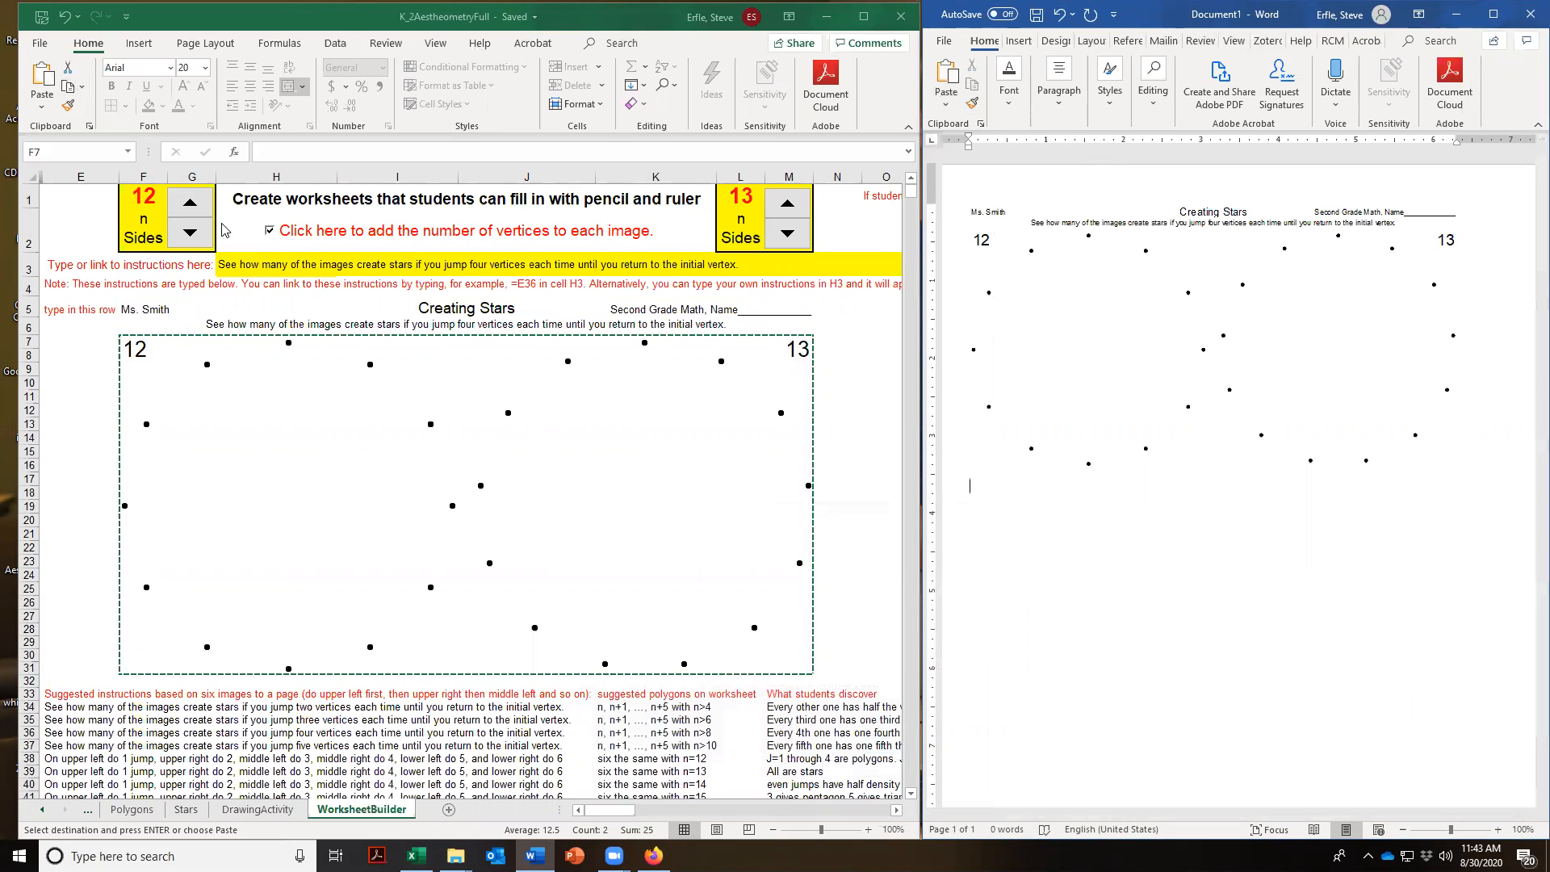
In the Excel worksheet, set the first image to 14 sides and the second image to 15 sides
click(191, 203)
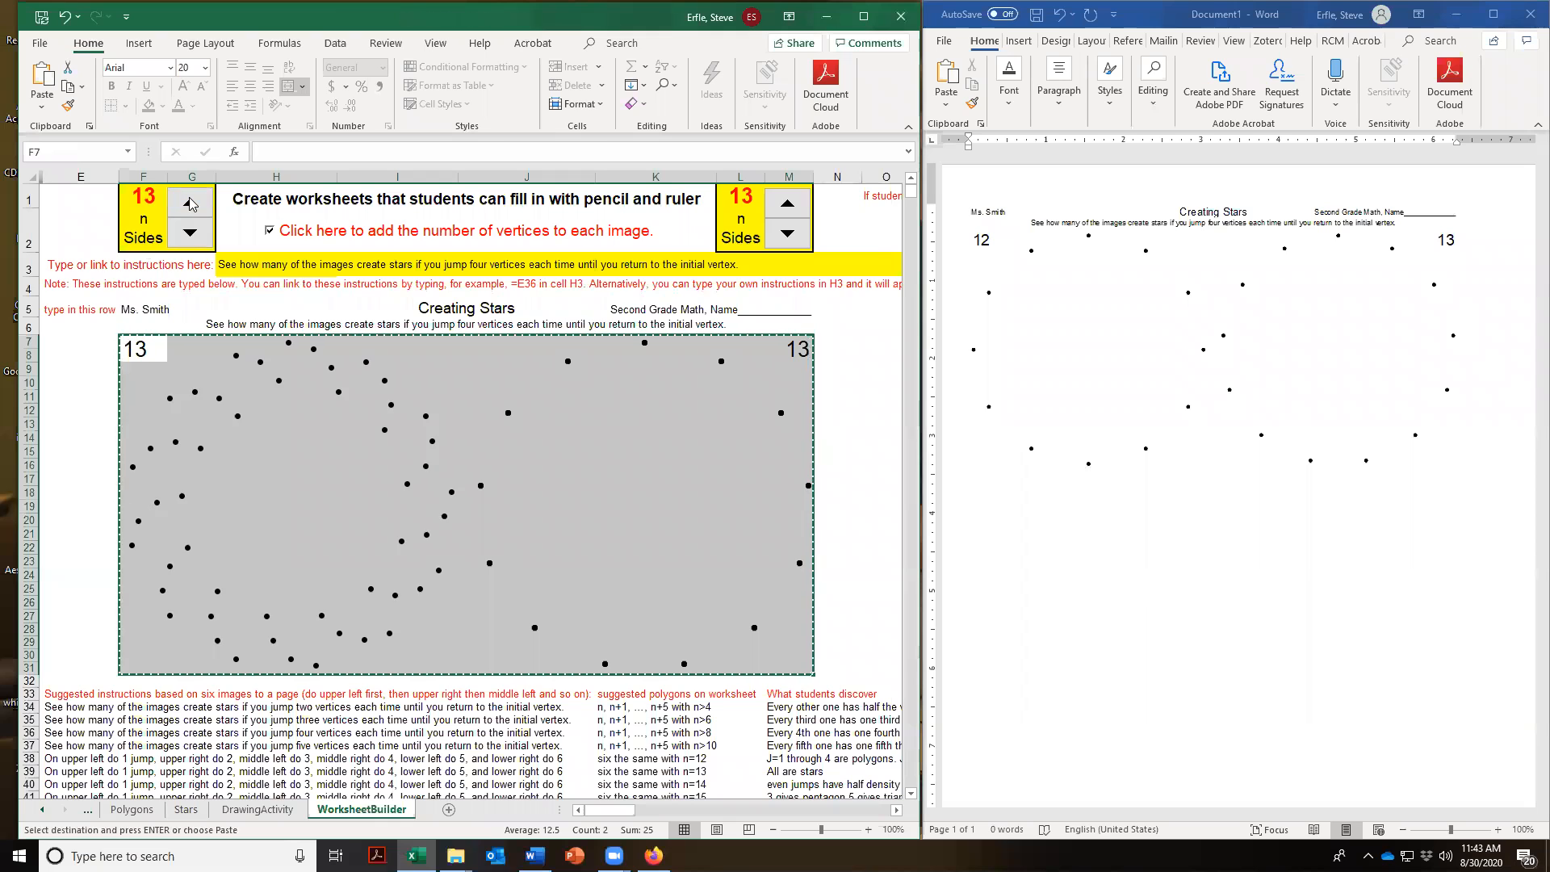
click(190, 203)
click(788, 207)
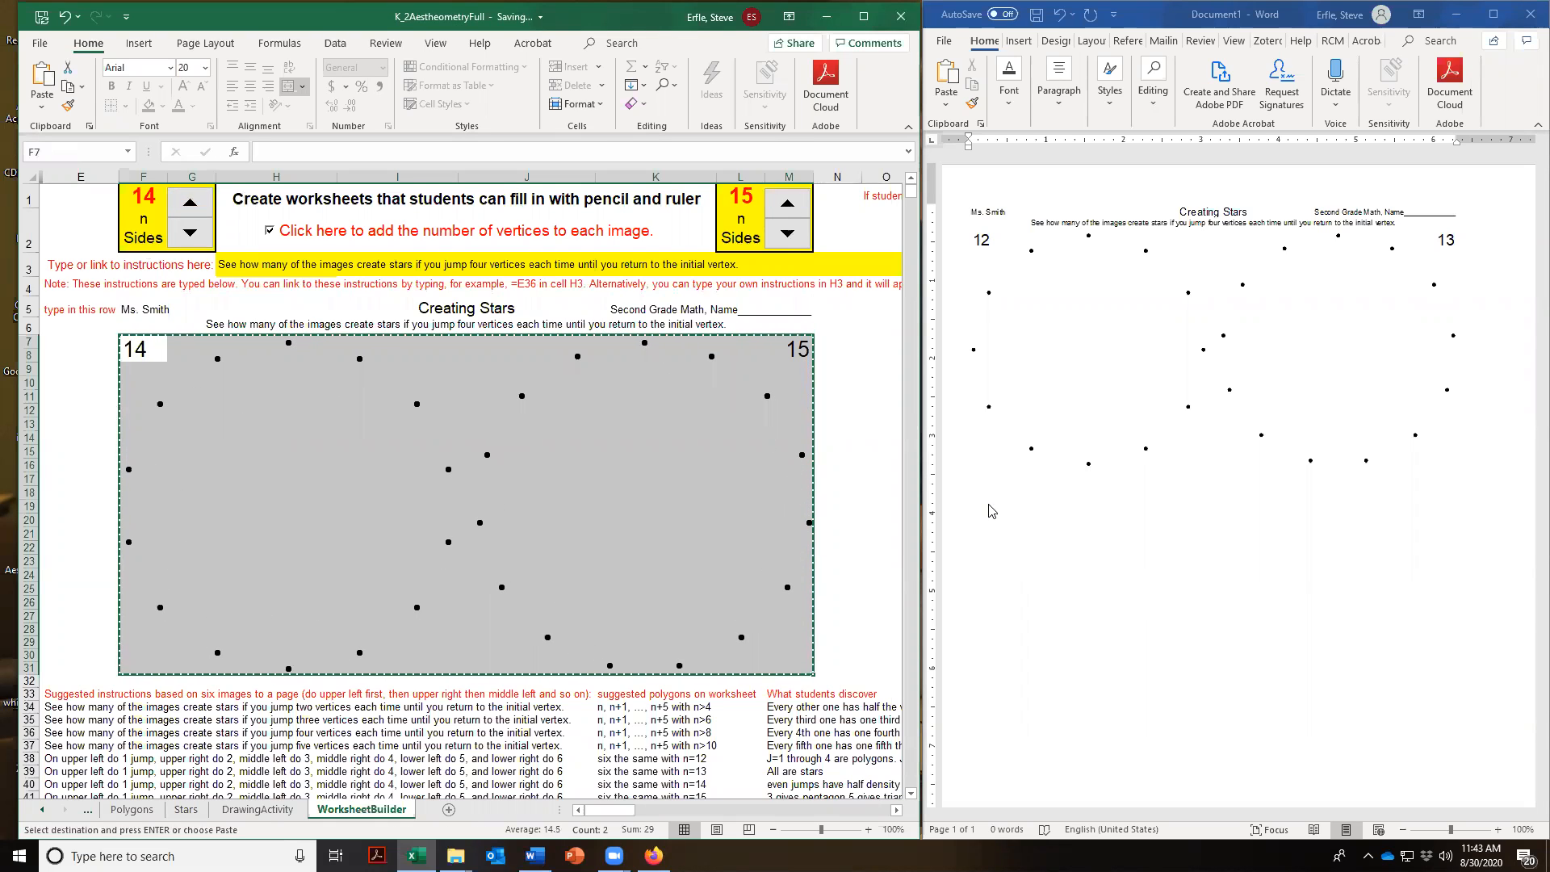
Paste the updated 14- and 15-sided block into Word as Picture (Enhanced Metafile) and start a new line below it
click(946, 105)
click(966, 184)
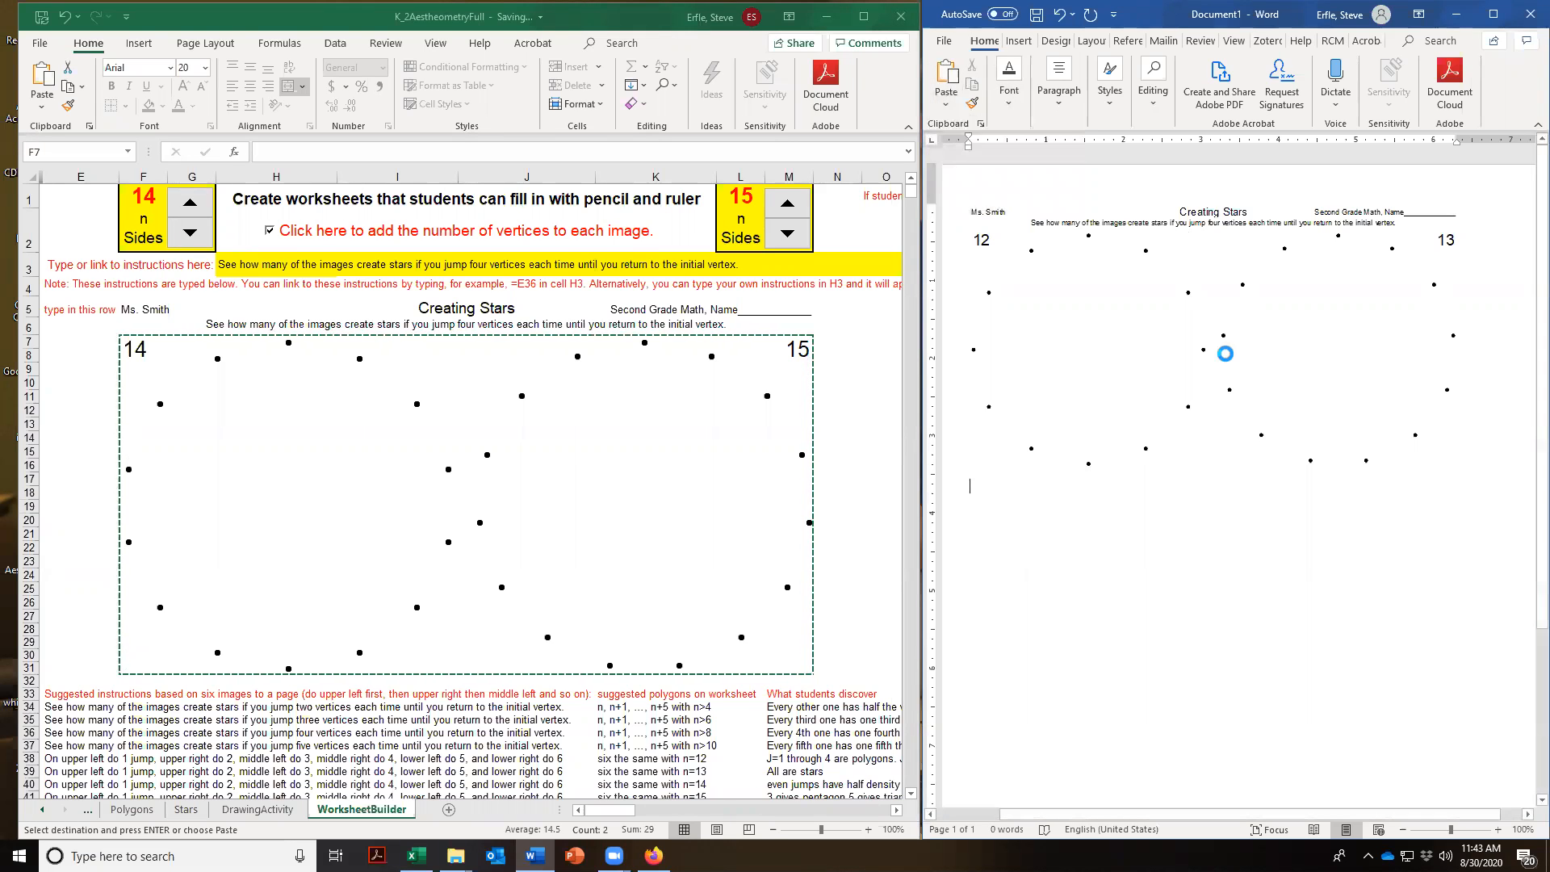
click(721, 604)
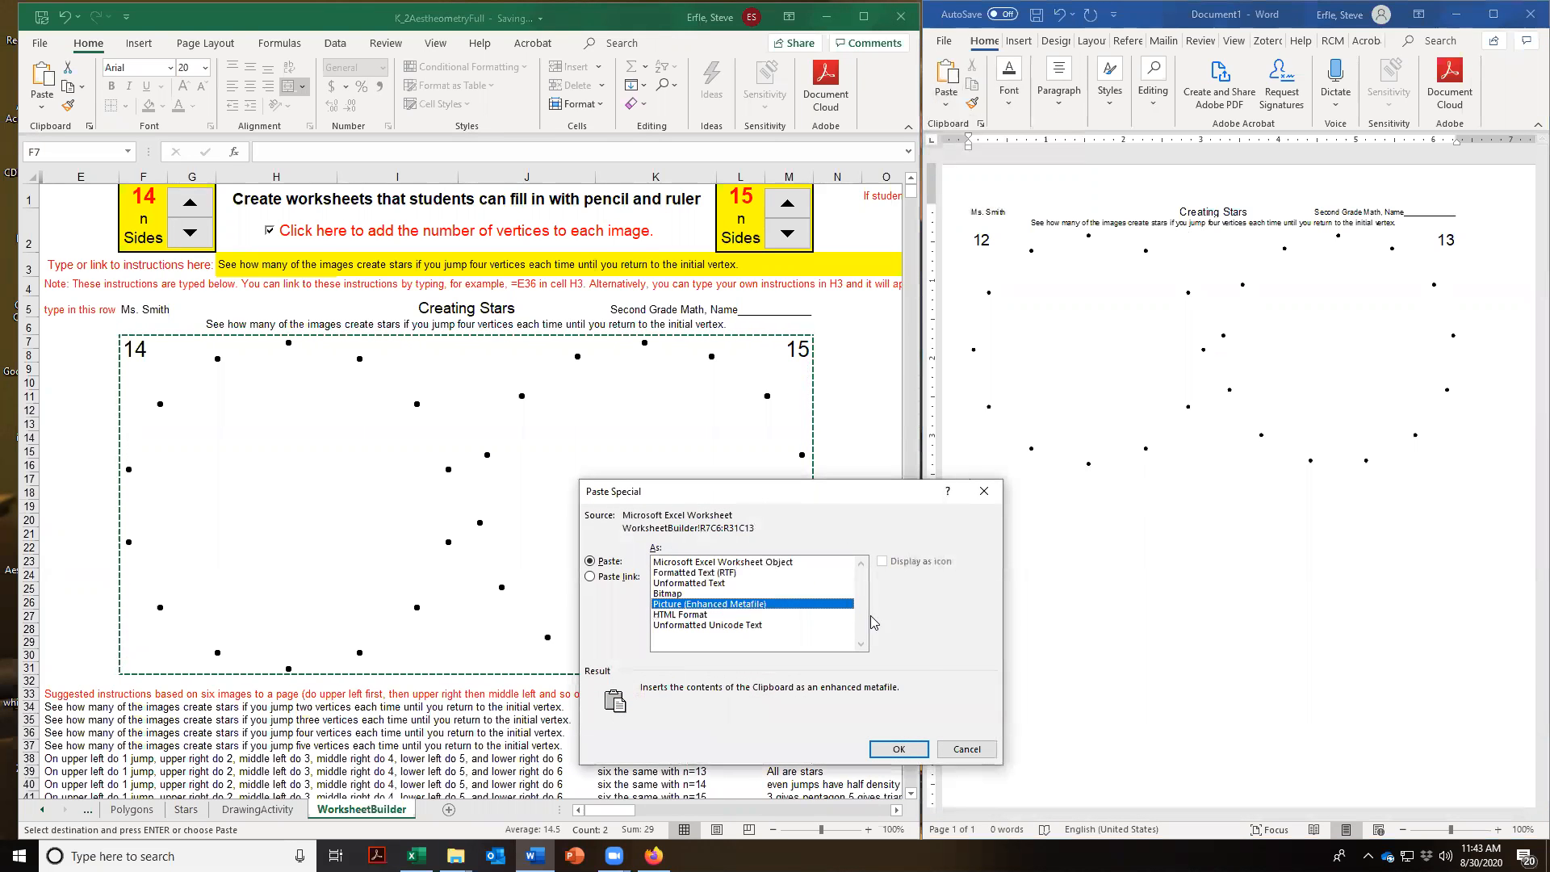
click(899, 749)
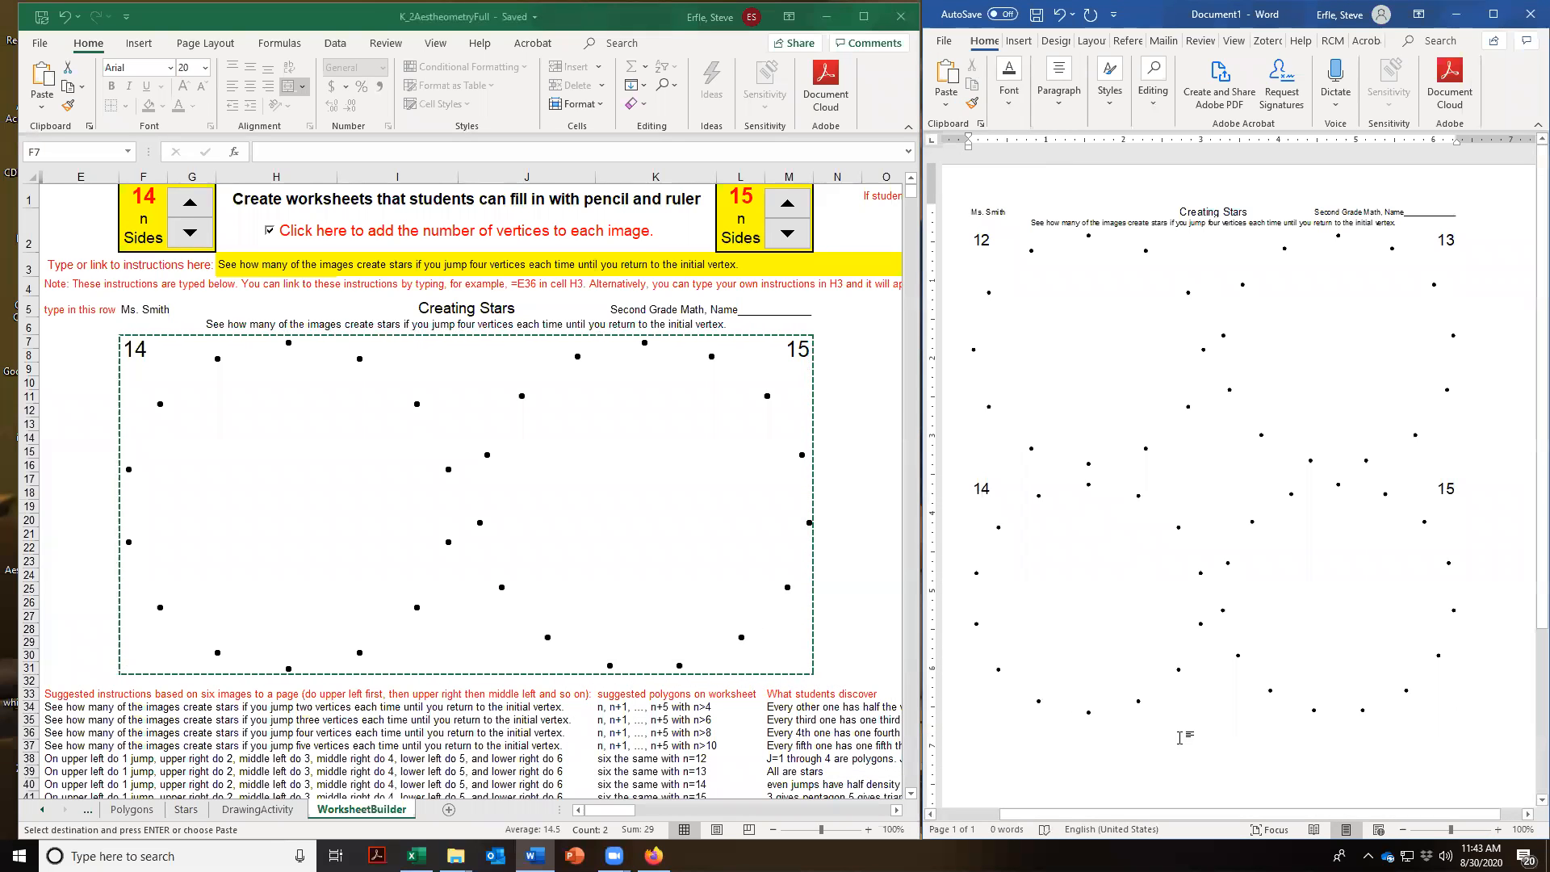
key(Return)
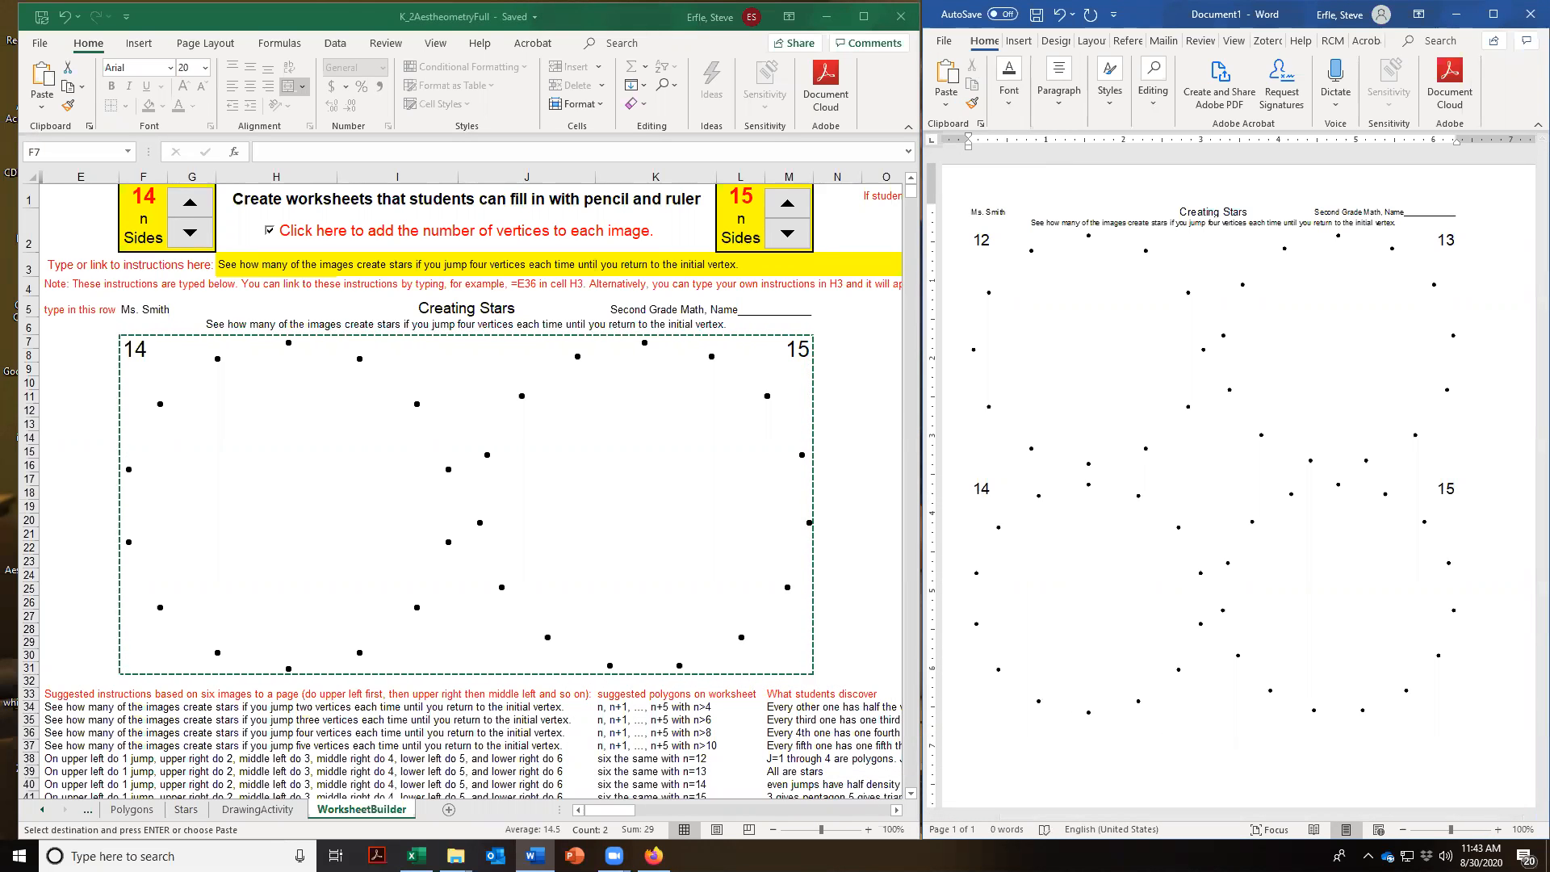
Set the Excel images to 16 and 17 sides and paste the updated block into Word as Picture (Enhanced Metafile) below the second picture
click(188, 205)
click(188, 205)
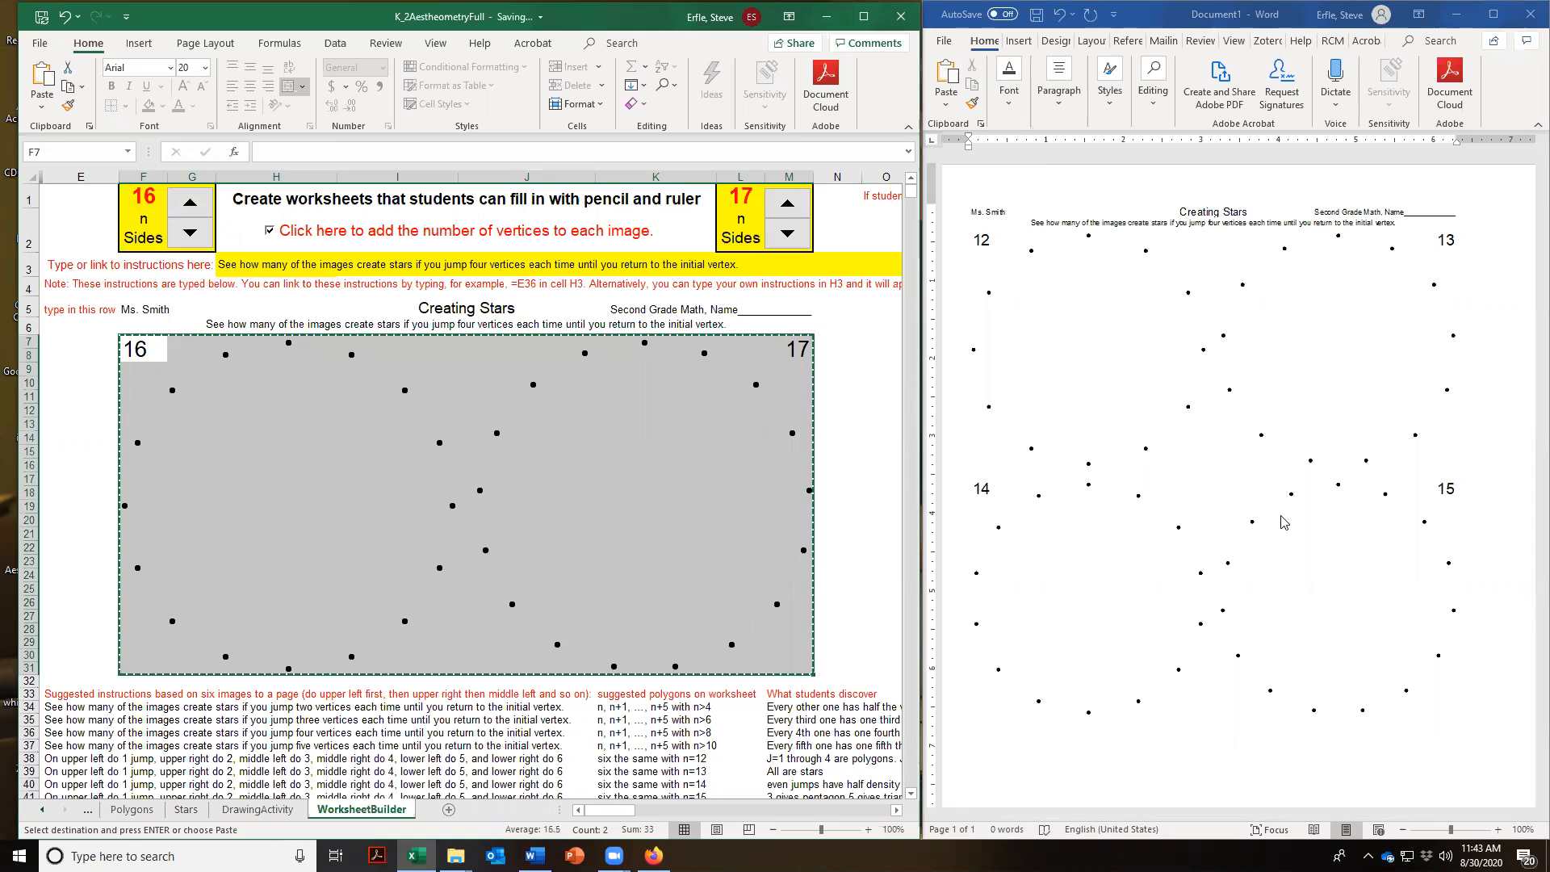
click(1004, 733)
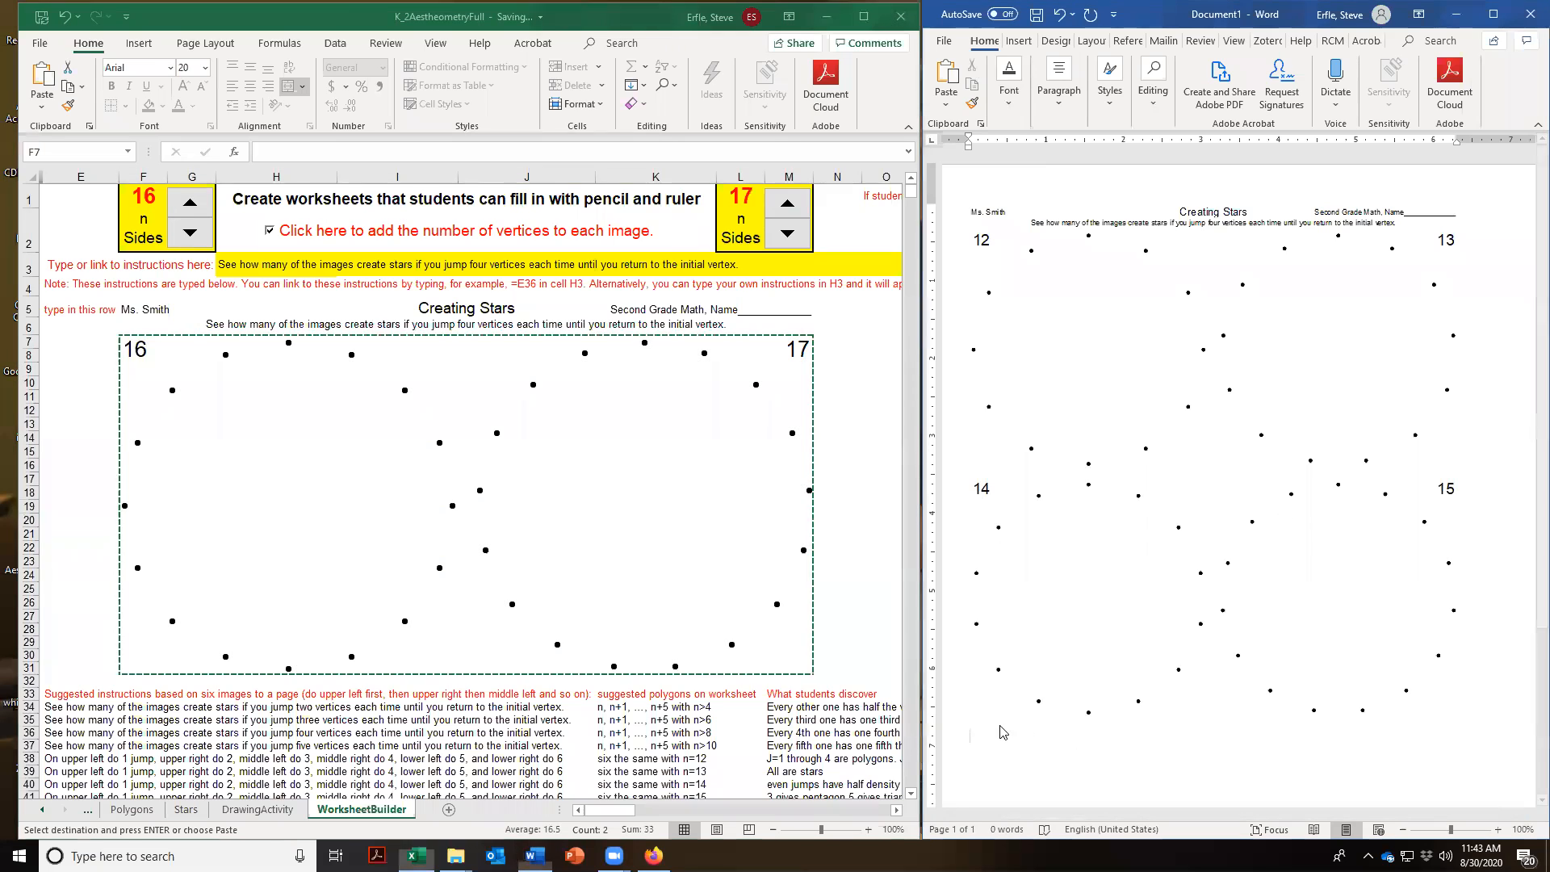
click(946, 103)
click(991, 175)
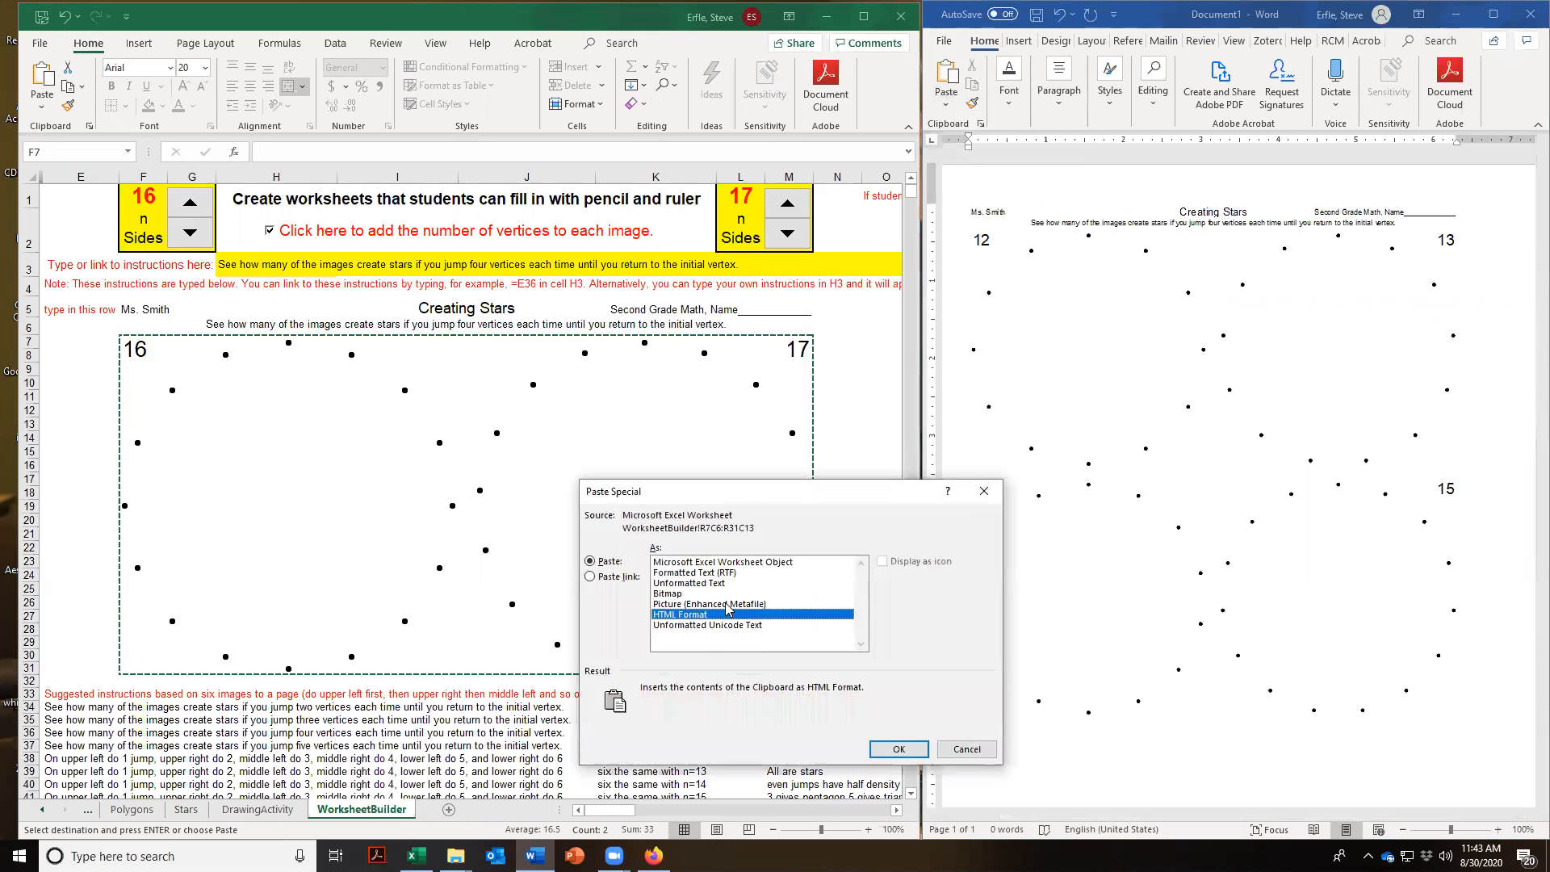
click(724, 604)
click(899, 748)
Review the whole Word worksheet page, from the header down to the 16- and 17-sided images
scroll(992, 760, down, 1)
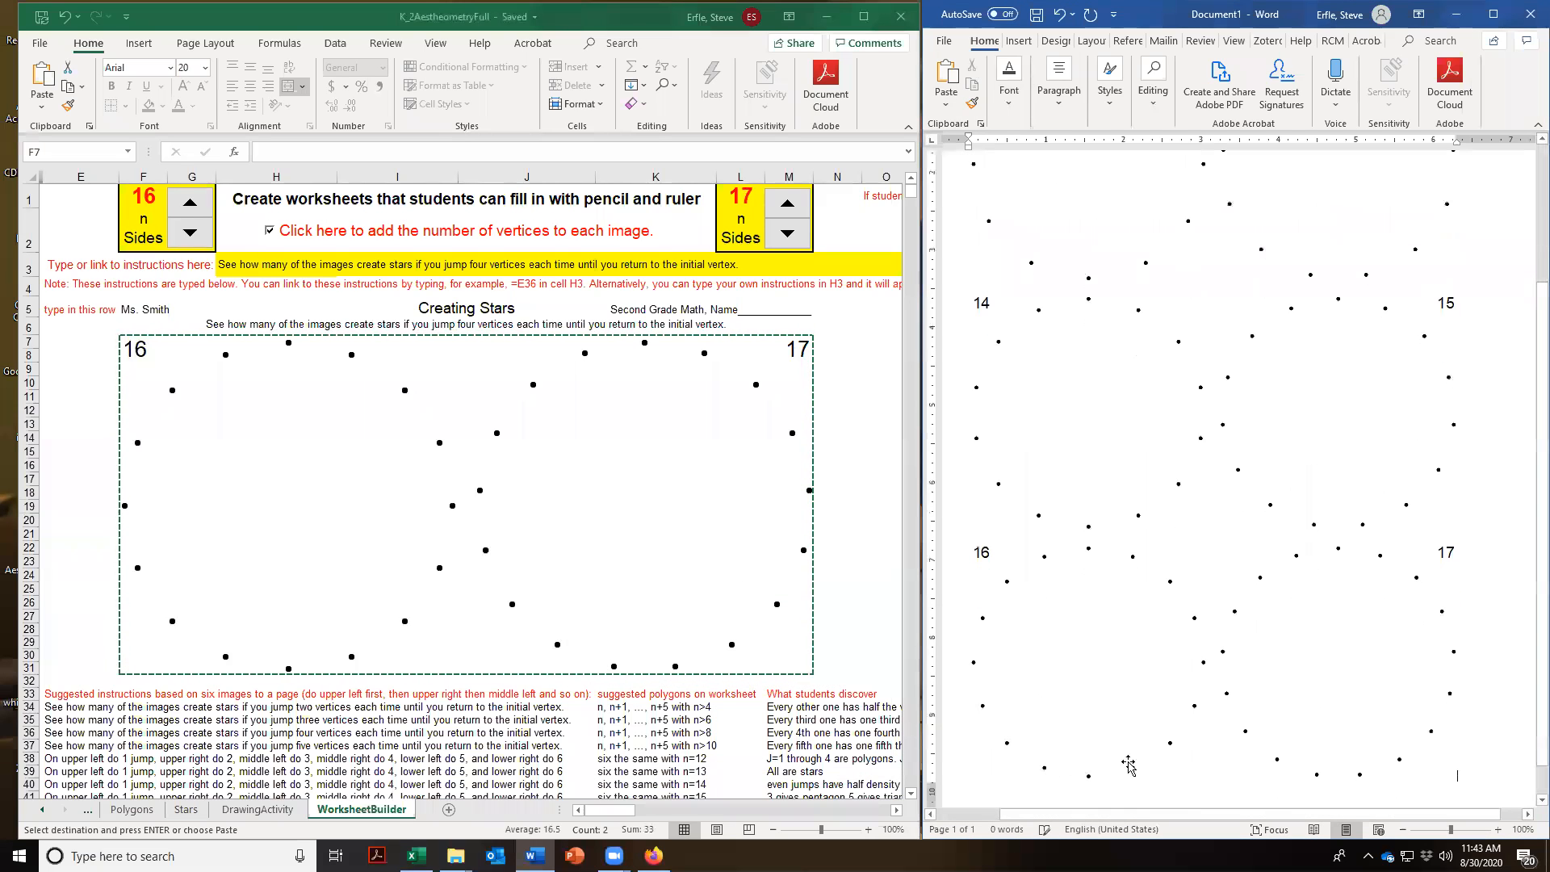
scroll(1479, 653, up, 4)
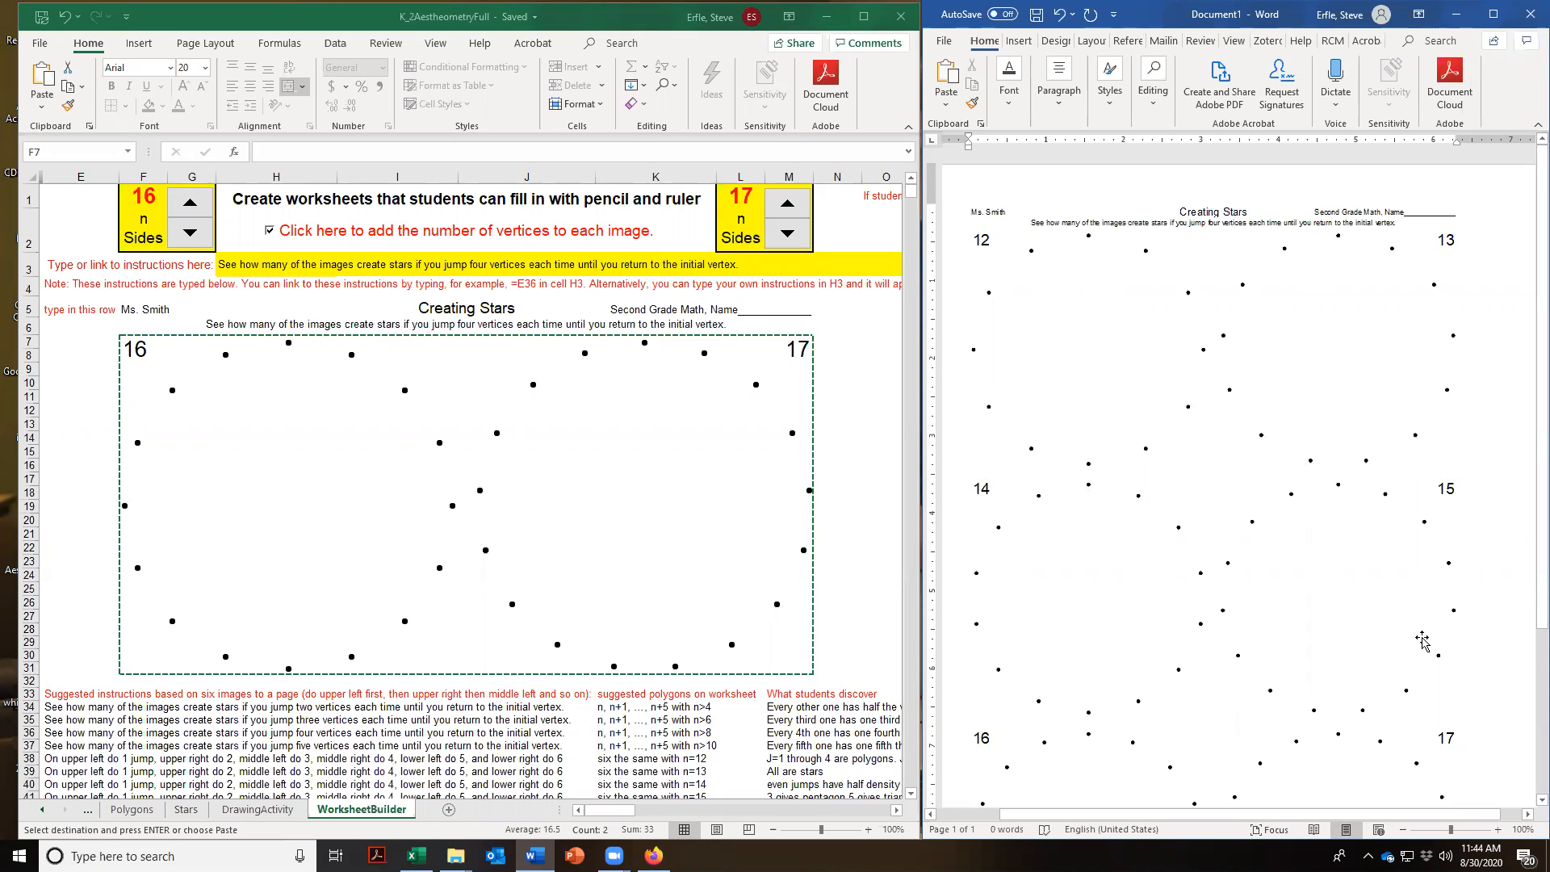
scroll(1344, 578, down, 2)
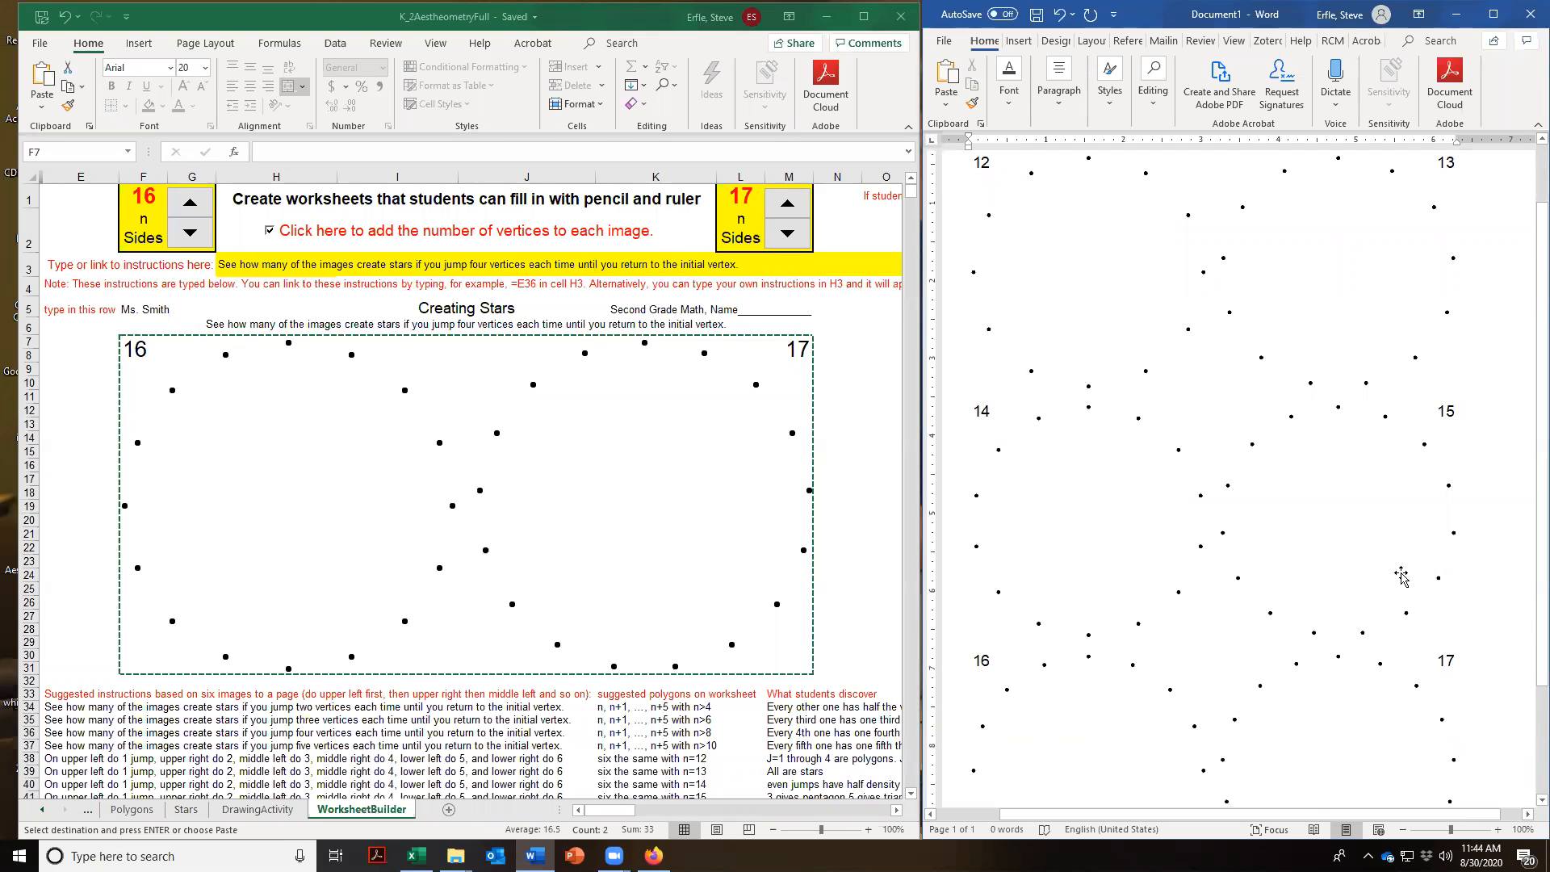
scroll(1397, 580, down, 2)
scroll(1130, 703, down, 2)
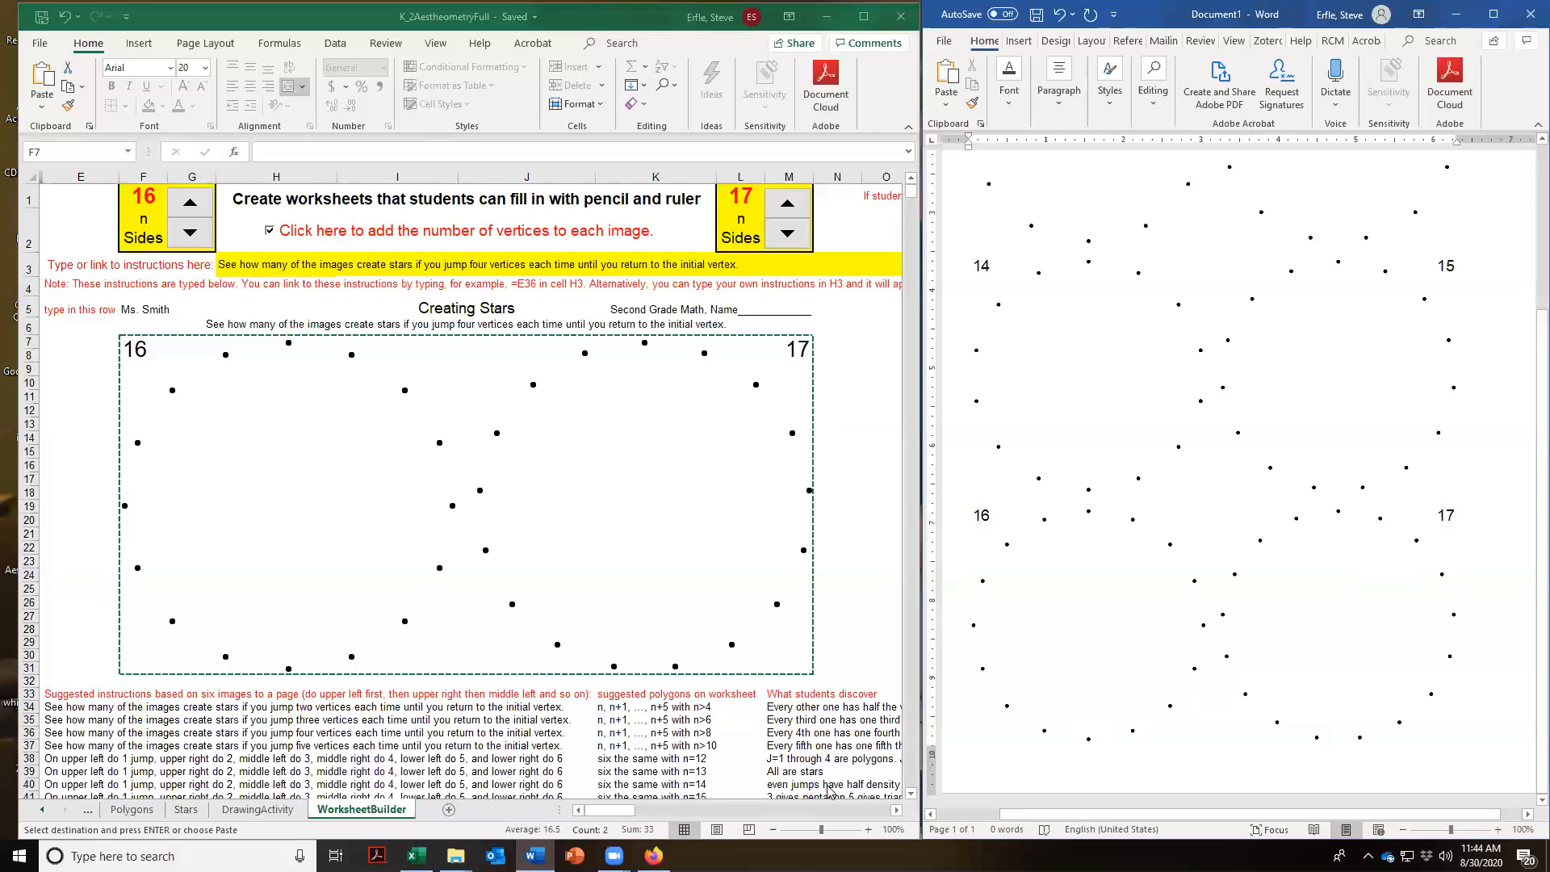
In the Excel workbook, open the Stars sheet and raise n possible vertices one at a time to 17
click(187, 811)
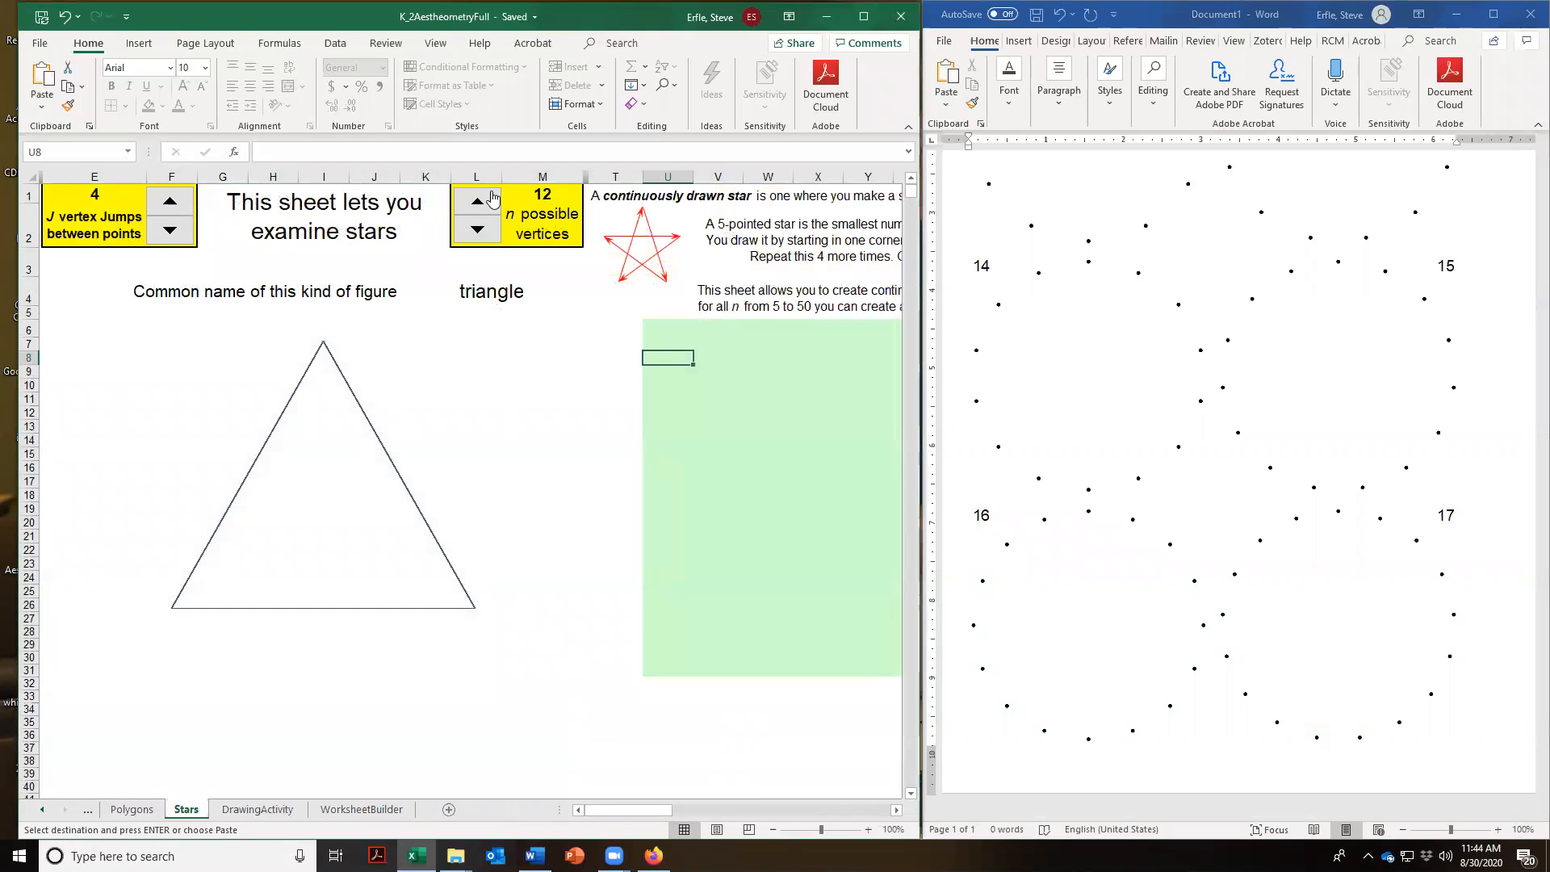
click(482, 207)
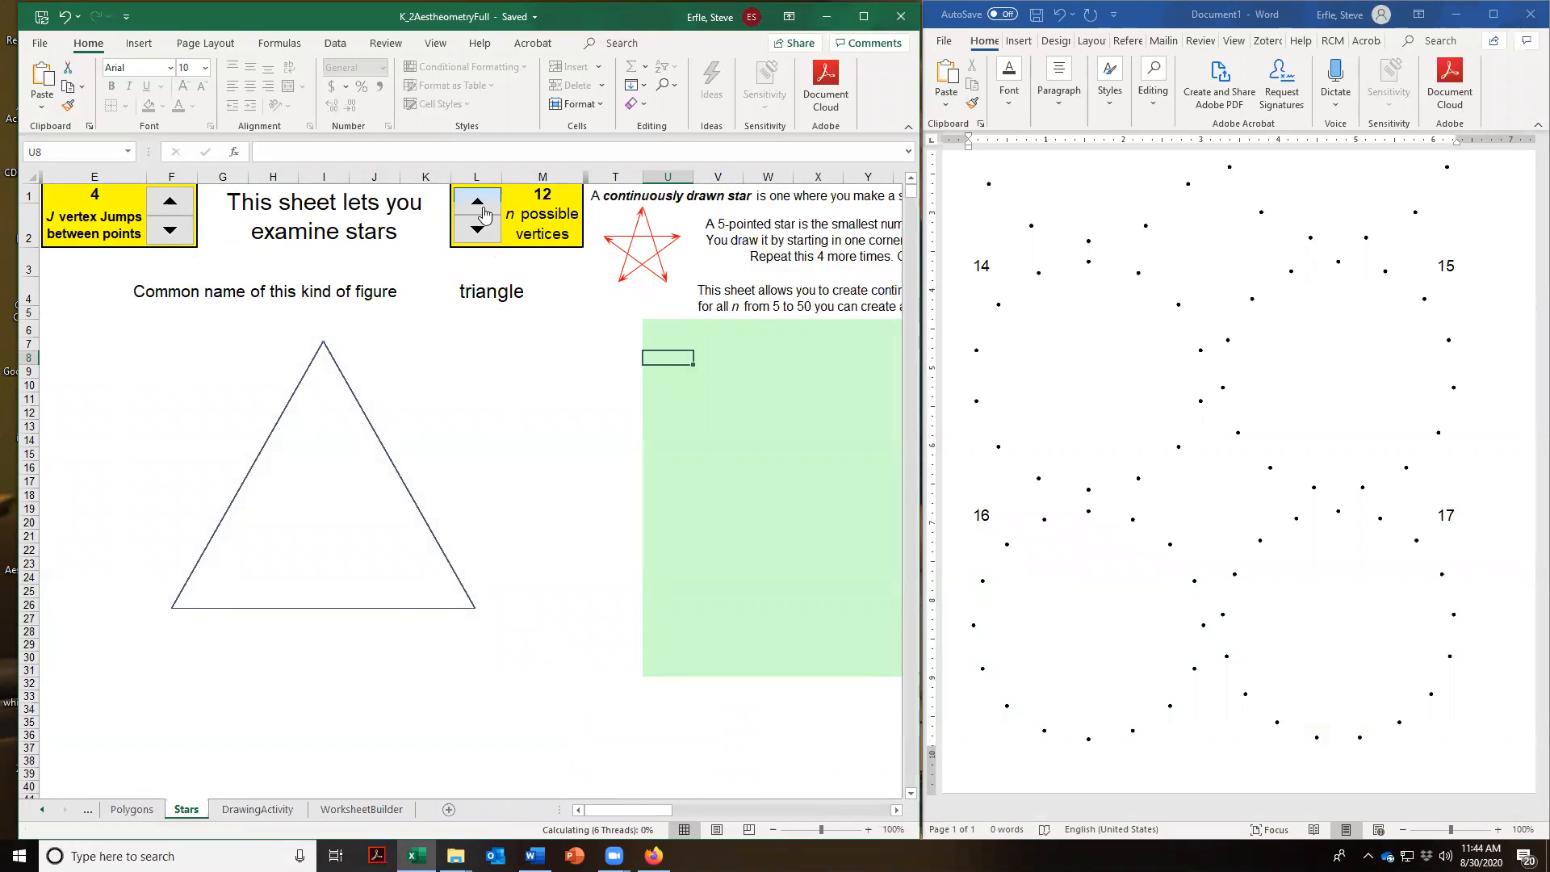
click(478, 204)
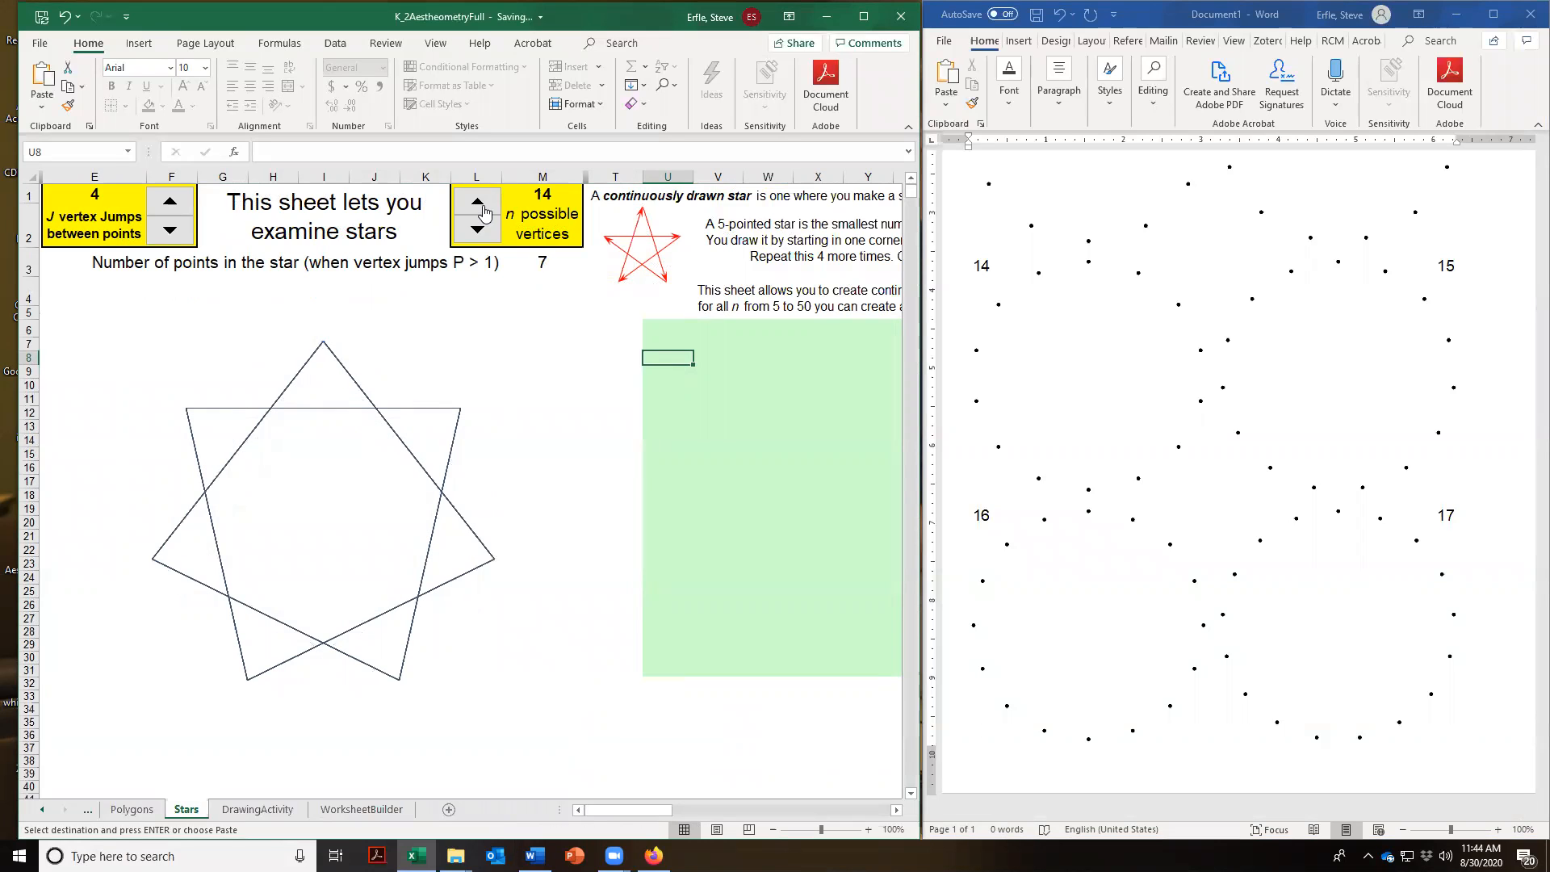
click(484, 208)
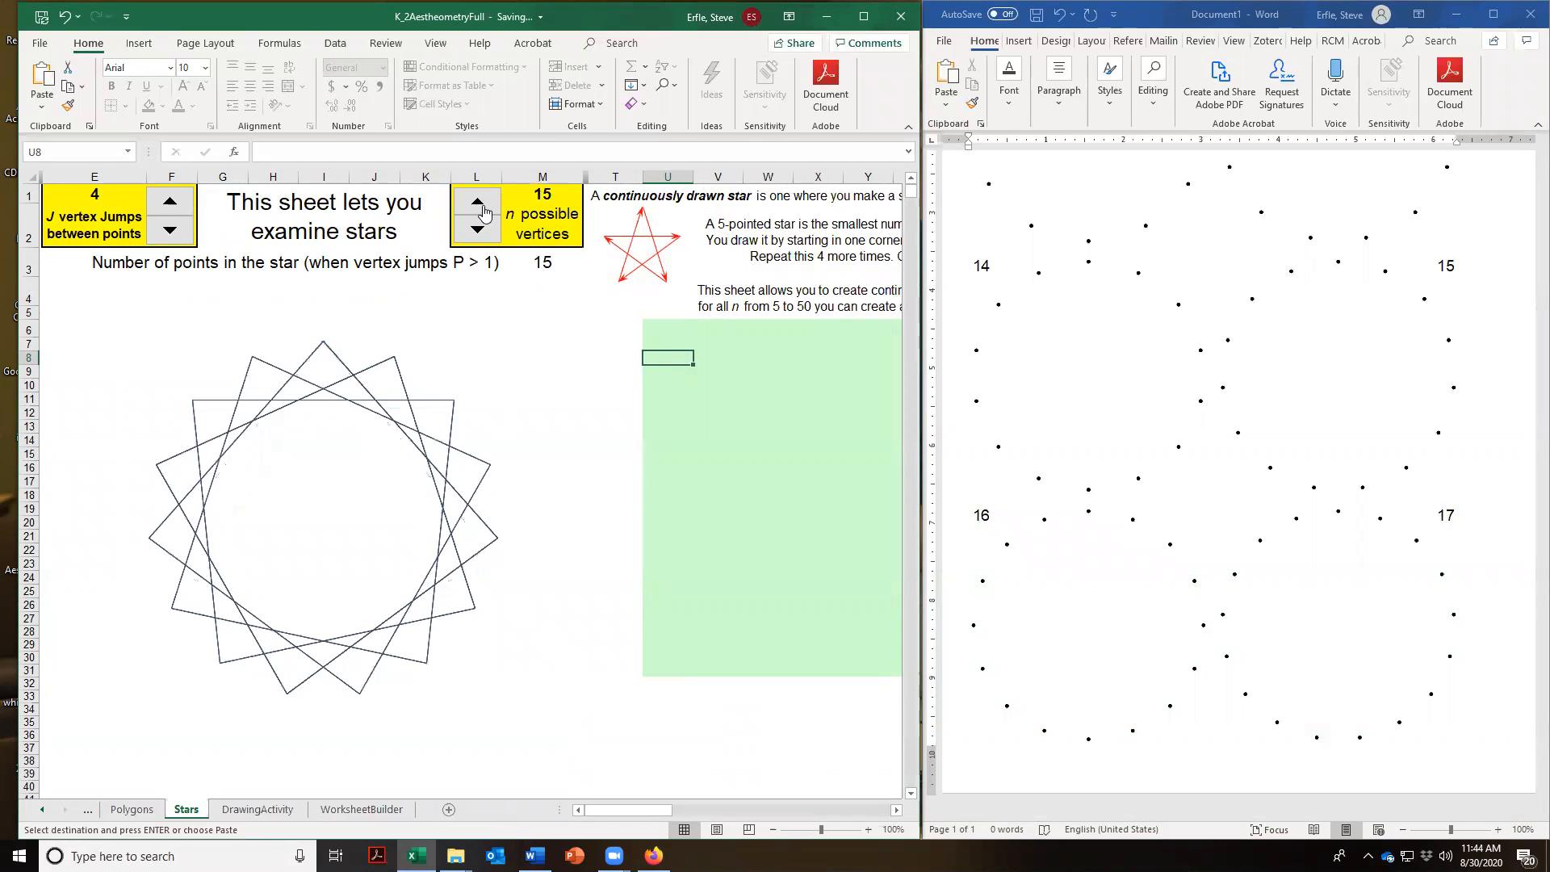
click(478, 204)
click(484, 209)
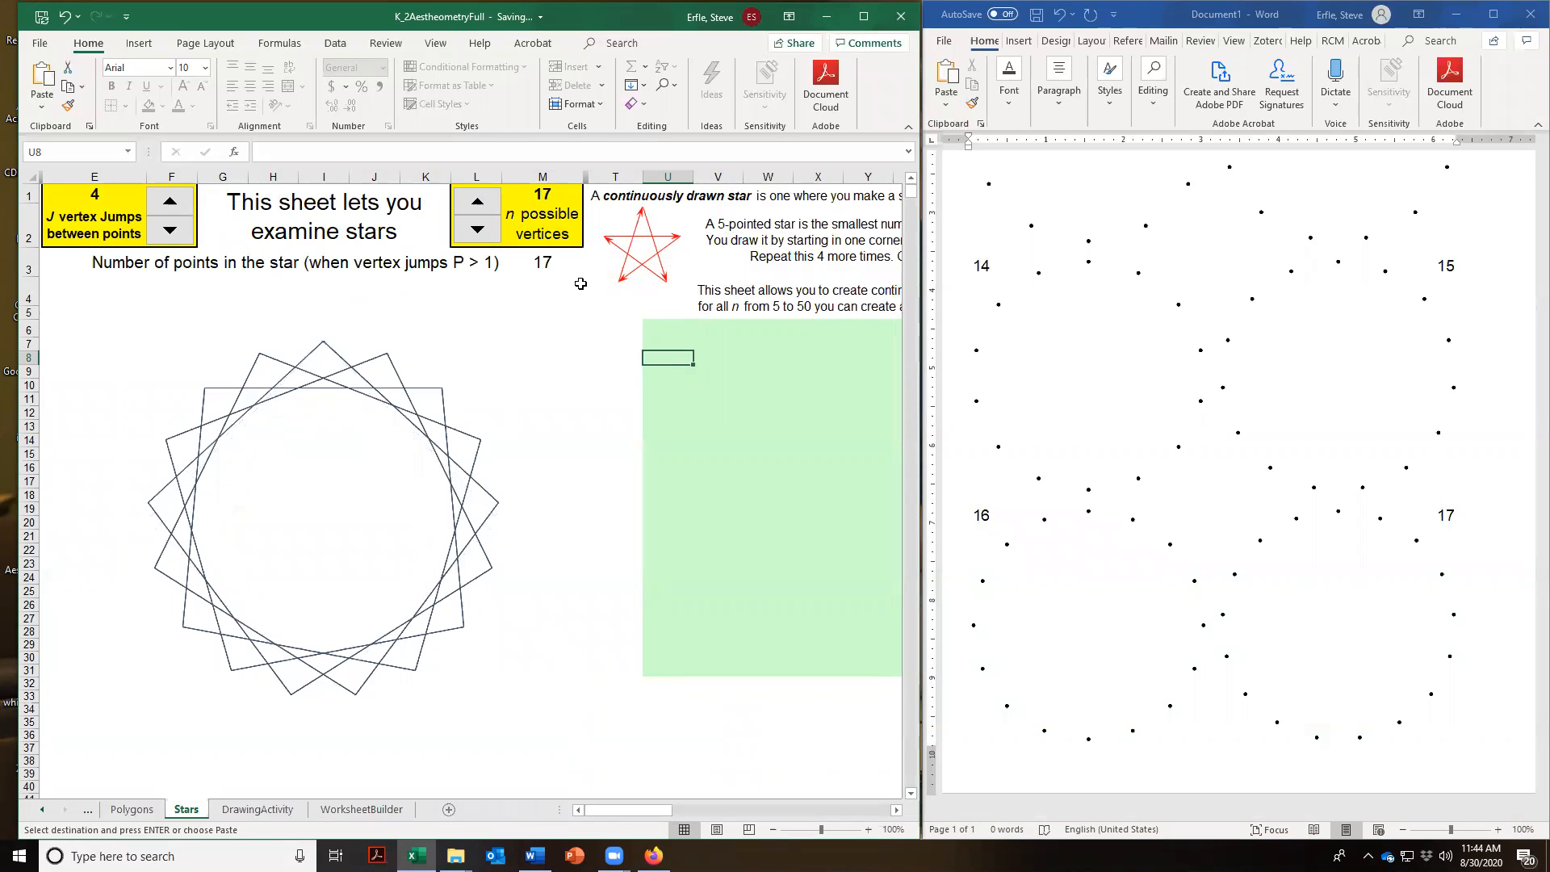
Raise J vertex jumps between points one at a time to 9 for the 17-vertex star
click(170, 204)
click(171, 205)
click(172, 205)
click(172, 207)
click(172, 206)
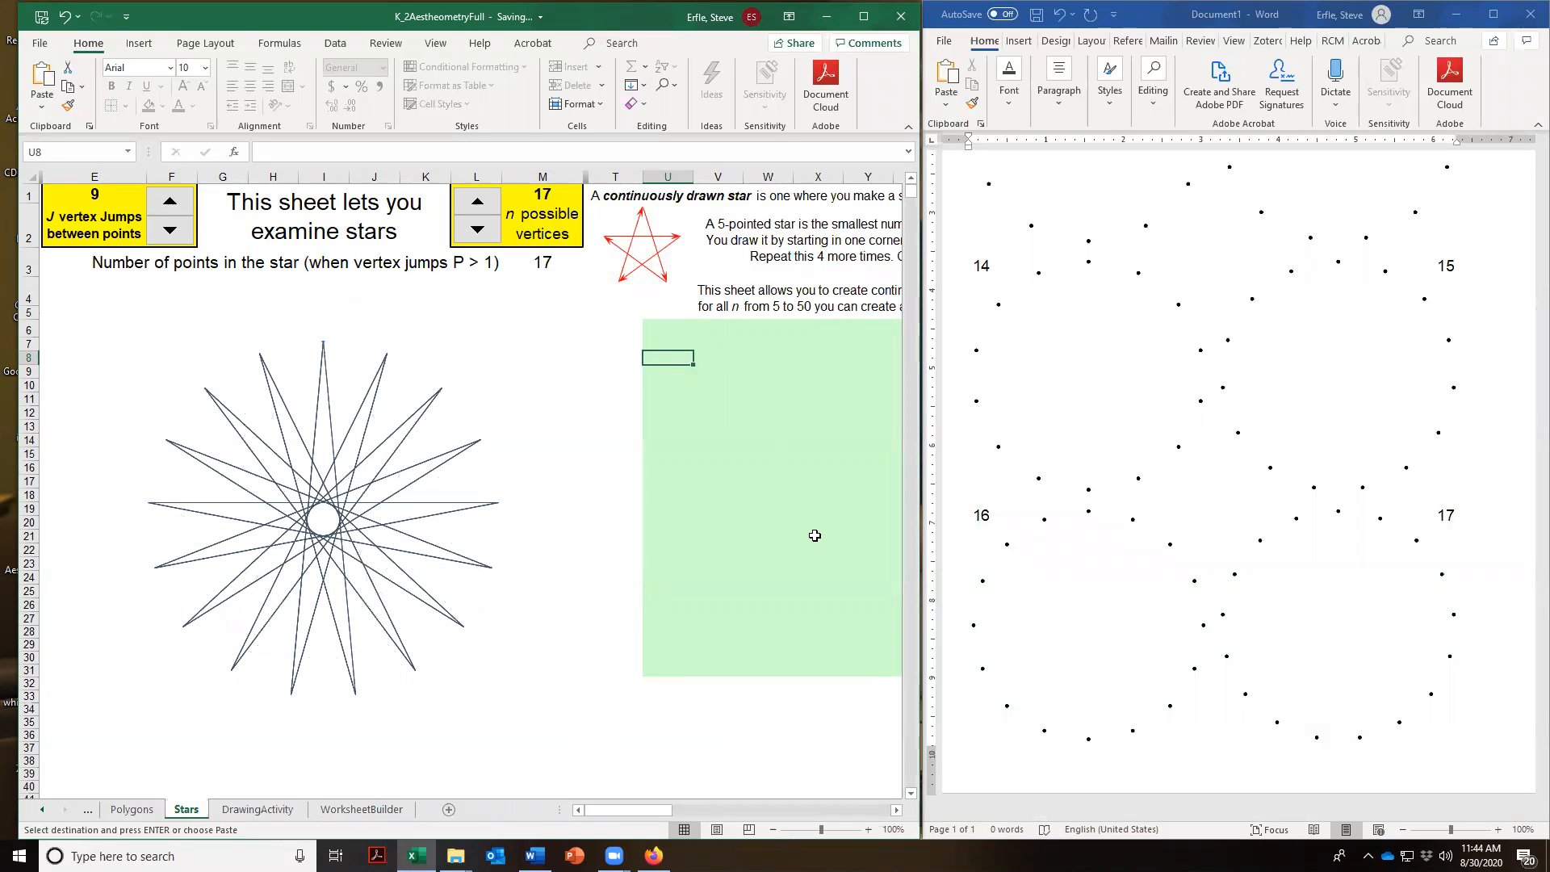